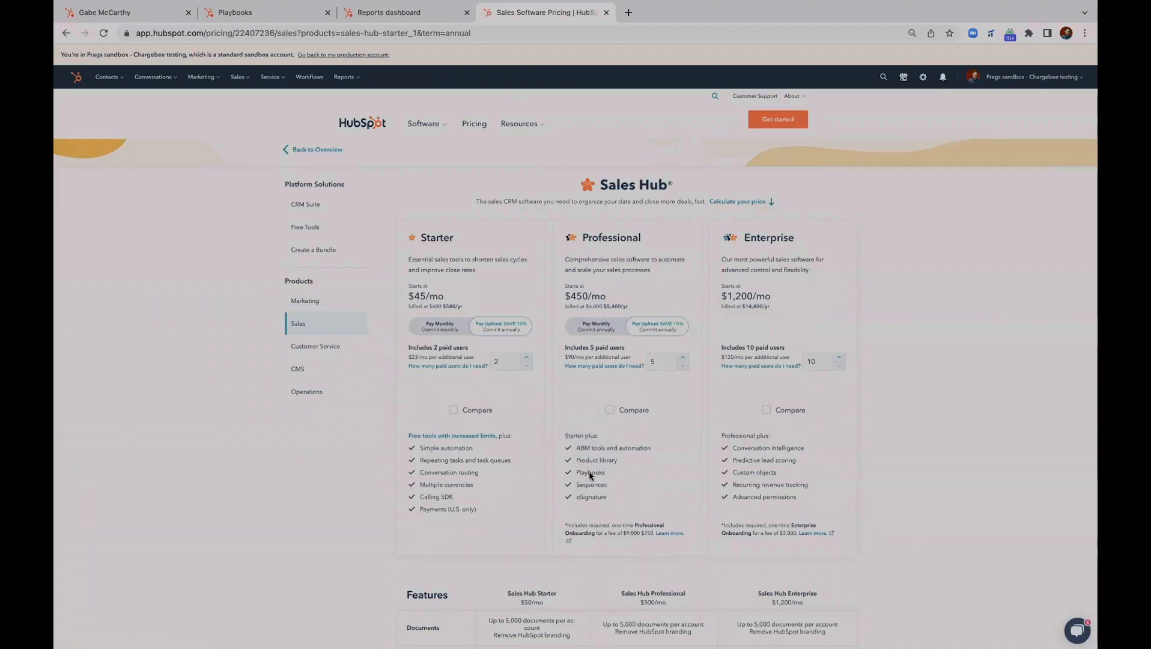
Switch from the Sales Hub pricing page to the contact record and review its contact details and activity filter options
mouse_move(590, 475)
mouse_move(789, 489)
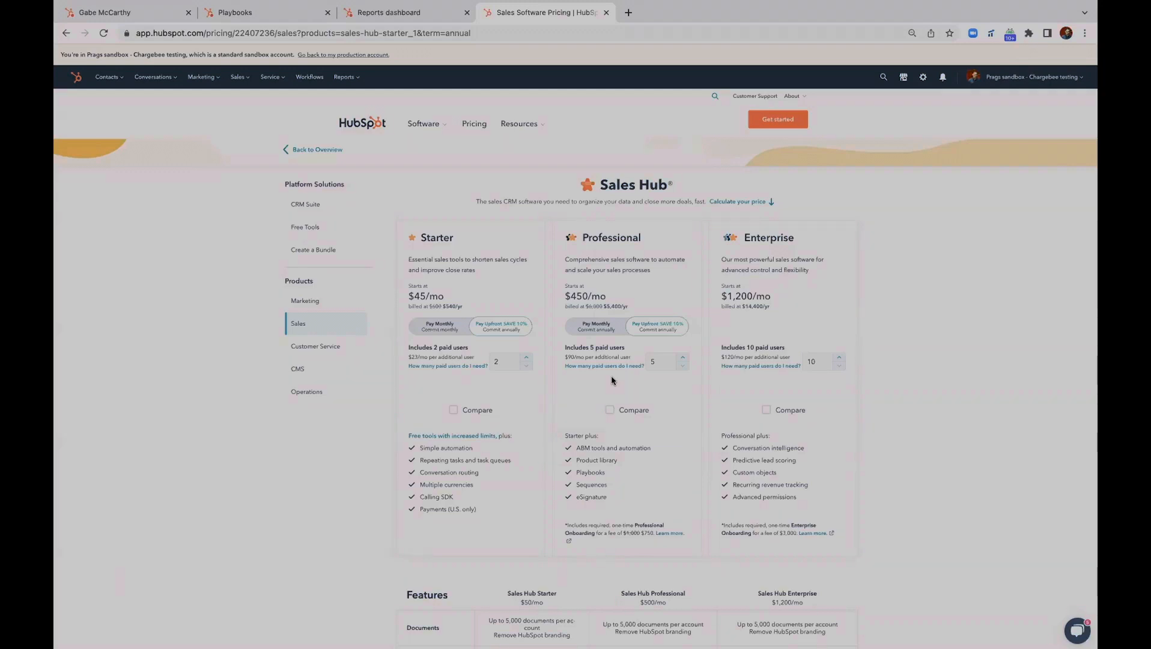
left_click(144, 22)
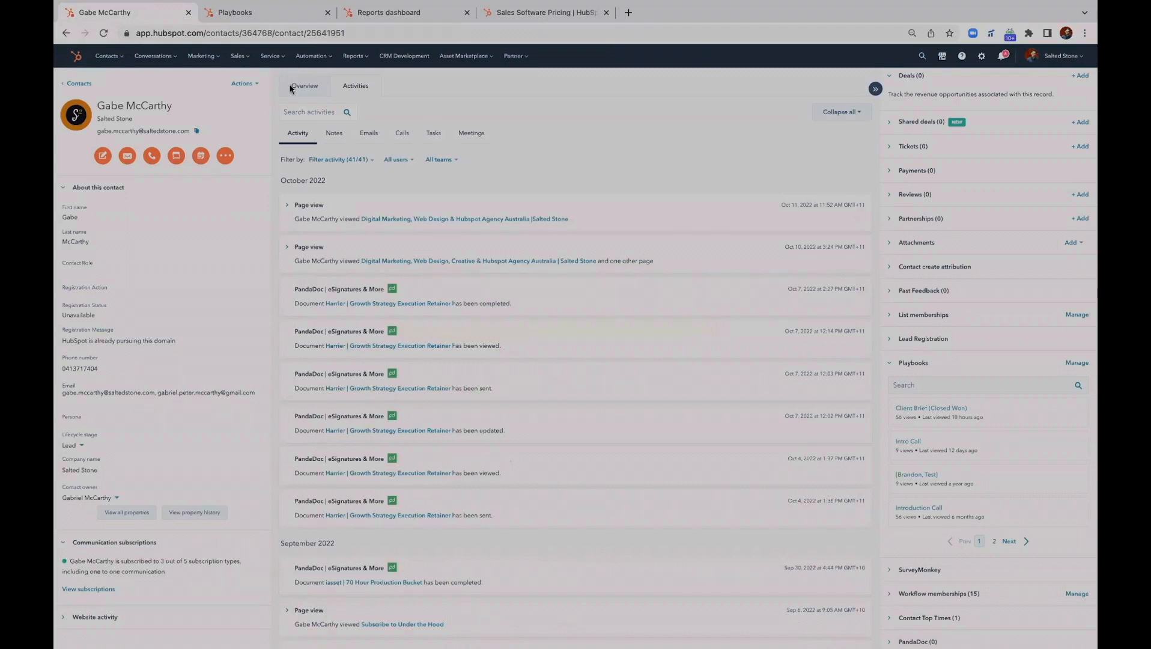
left_click(62, 188)
left_click(63, 188)
left_click(360, 161)
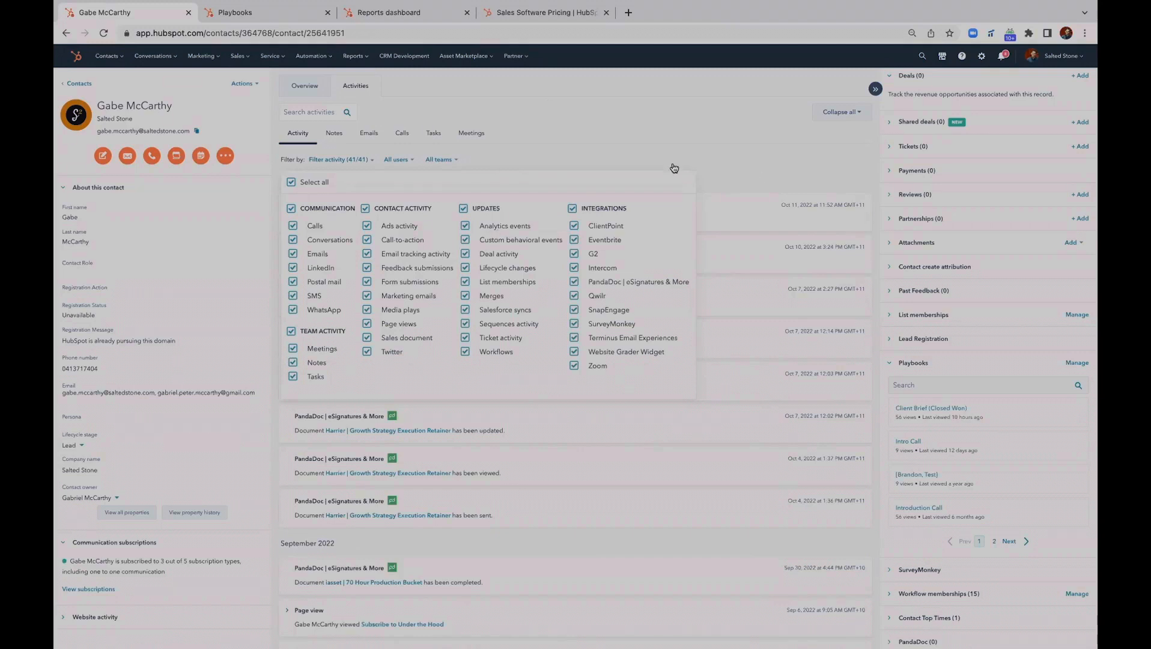
left_click(876, 133)
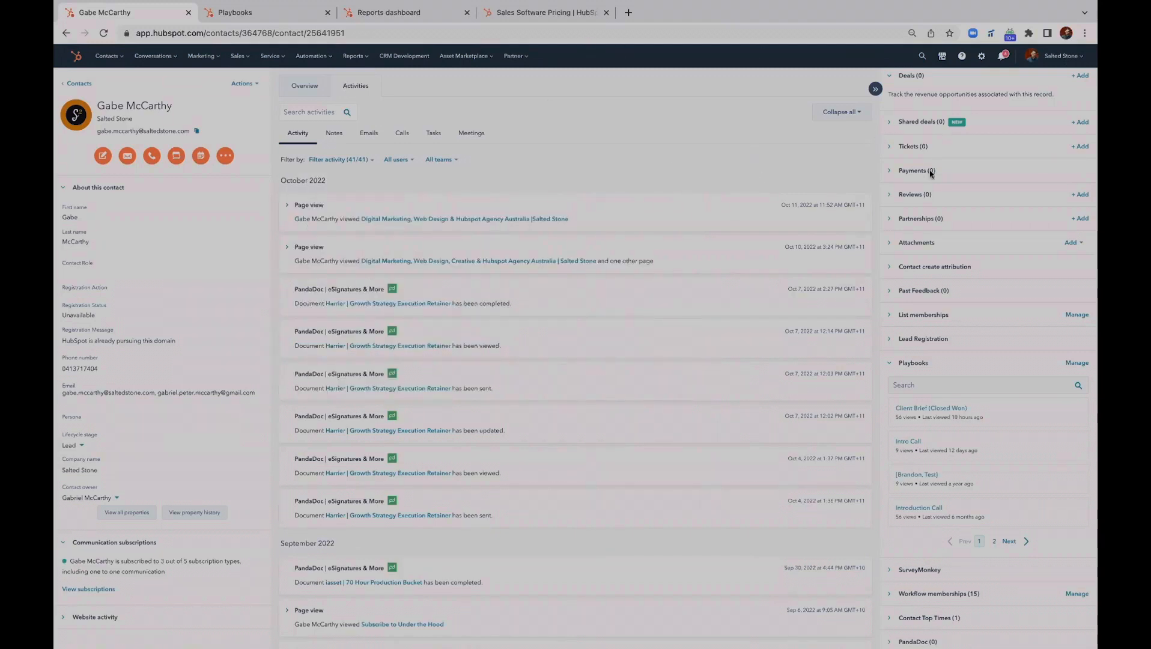
Move the contact record's collapsed Playbooks card directly below Deals and expand it
scroll(943, 185, "up", 2)
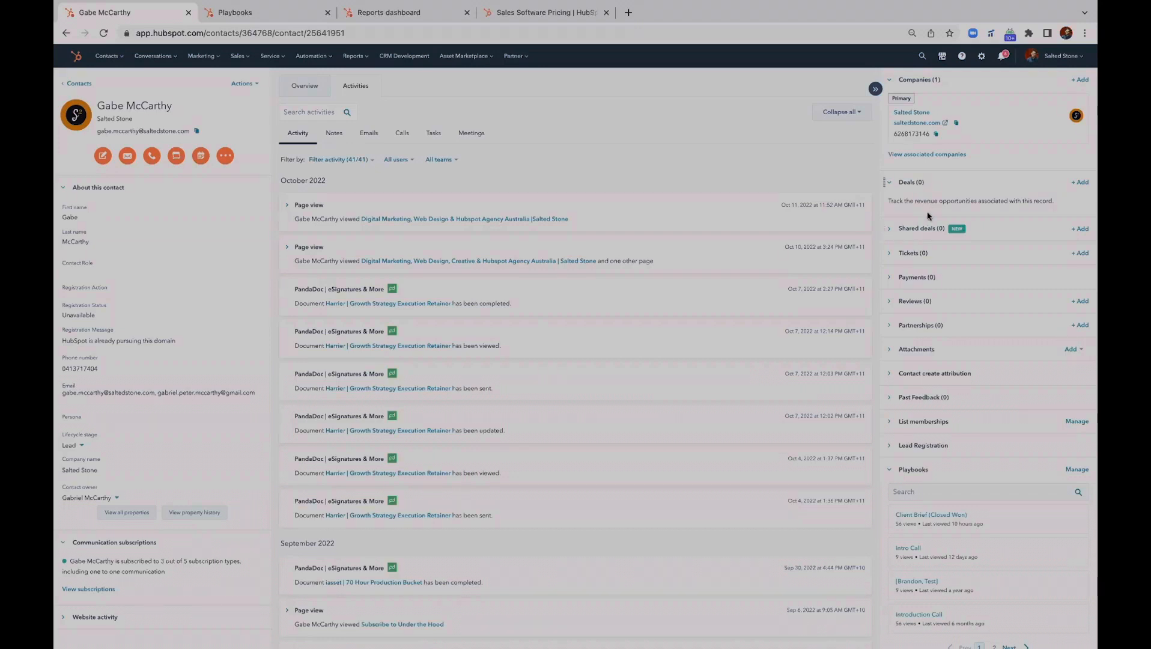
scroll(911, 415, "down", 3)
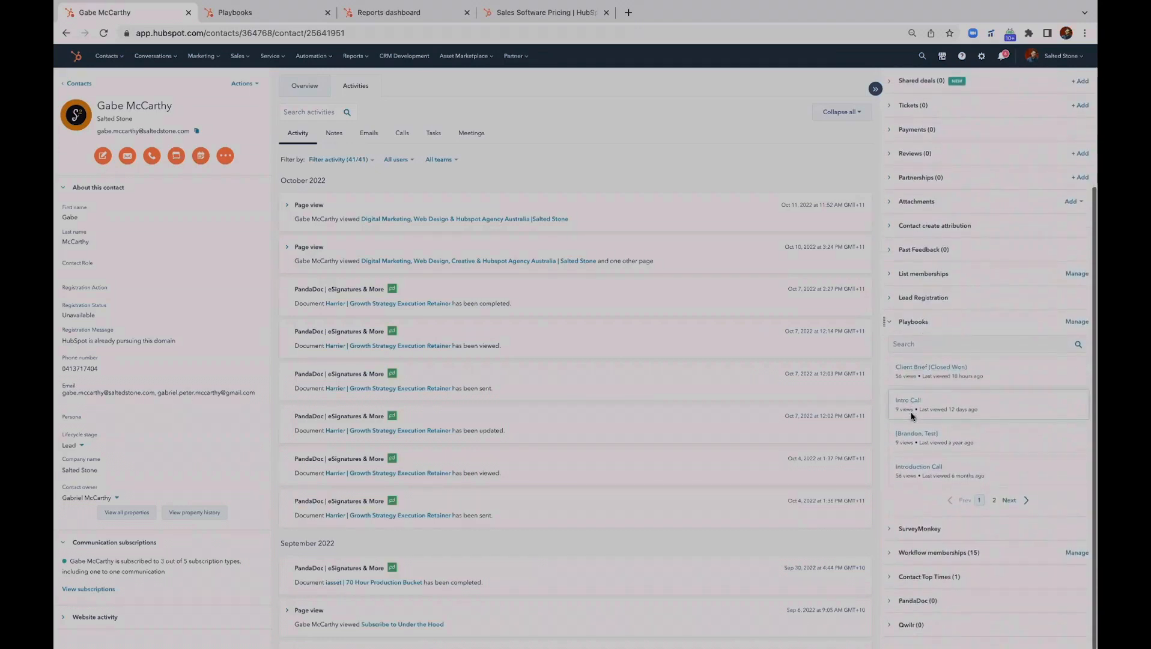
left_click(890, 324)
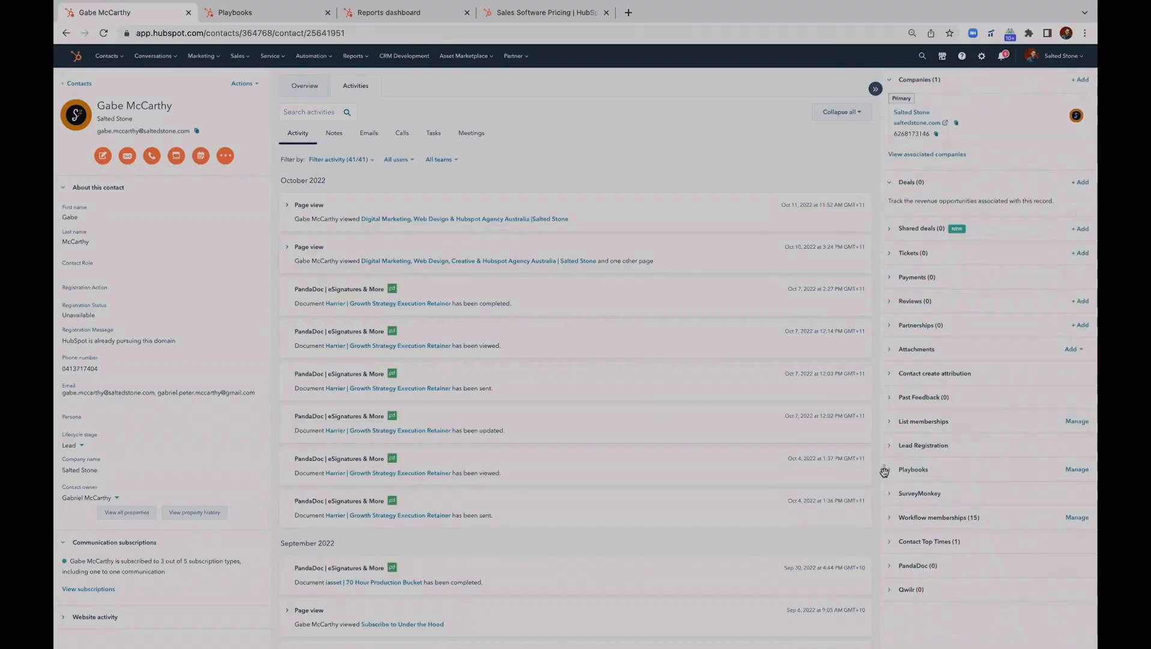
left_click_drag(884, 472, 894, 229)
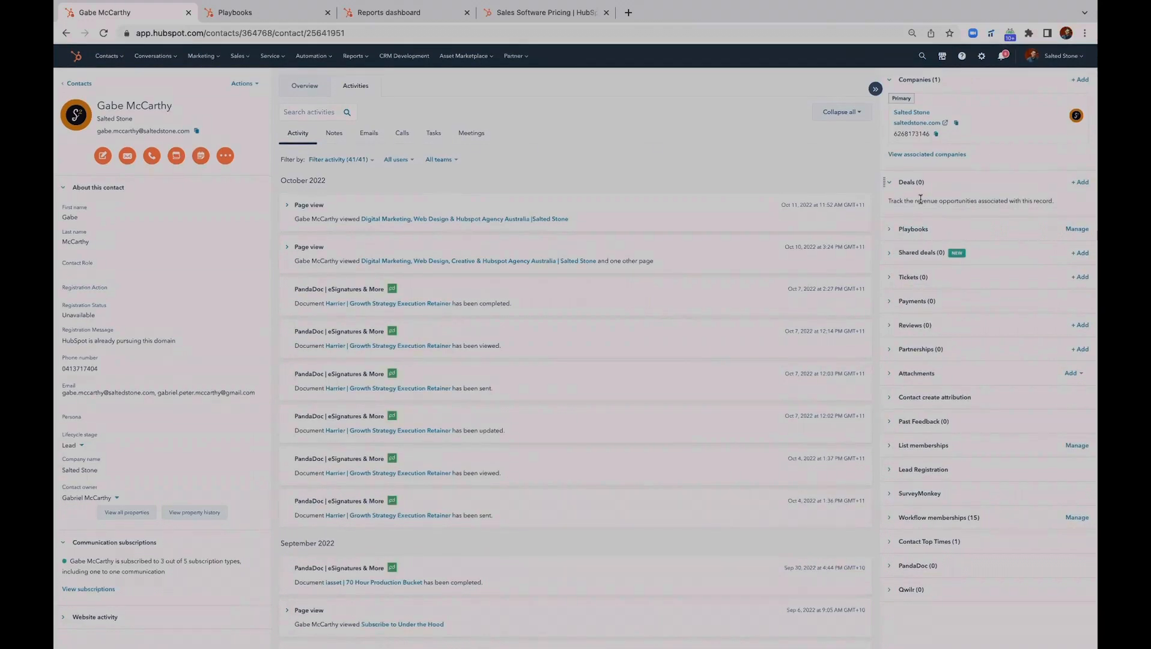
left_click(889, 233)
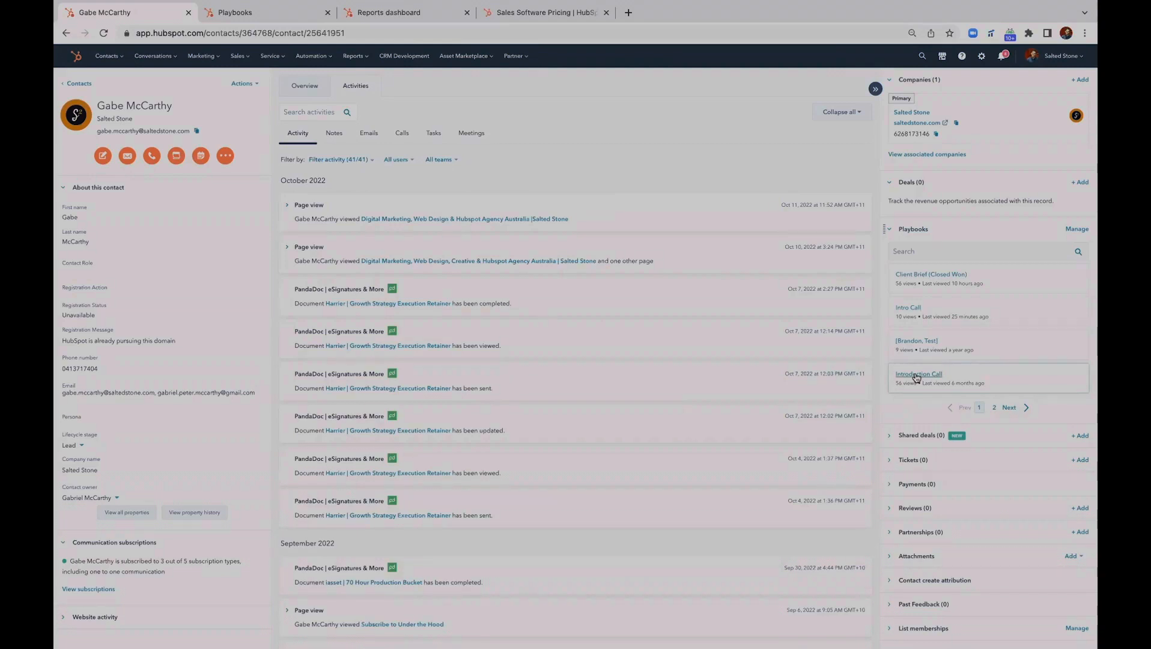
Open playbook management from the contact record and add a new folder named "test"
left_click(1075, 233)
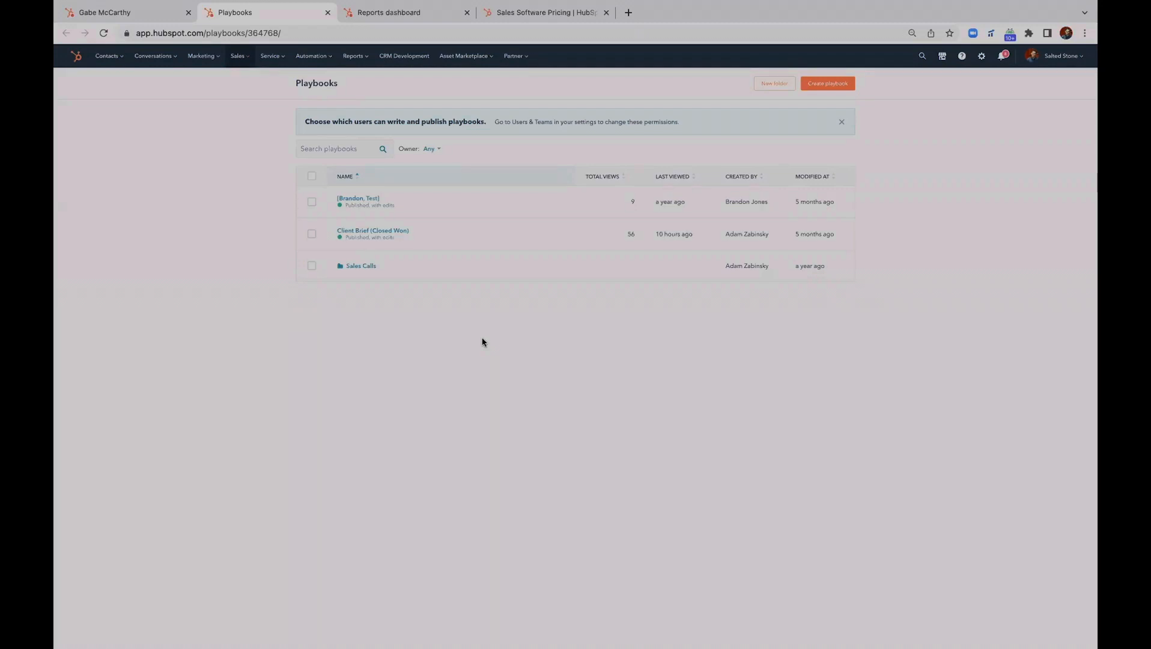
left_click(775, 83)
type("test")
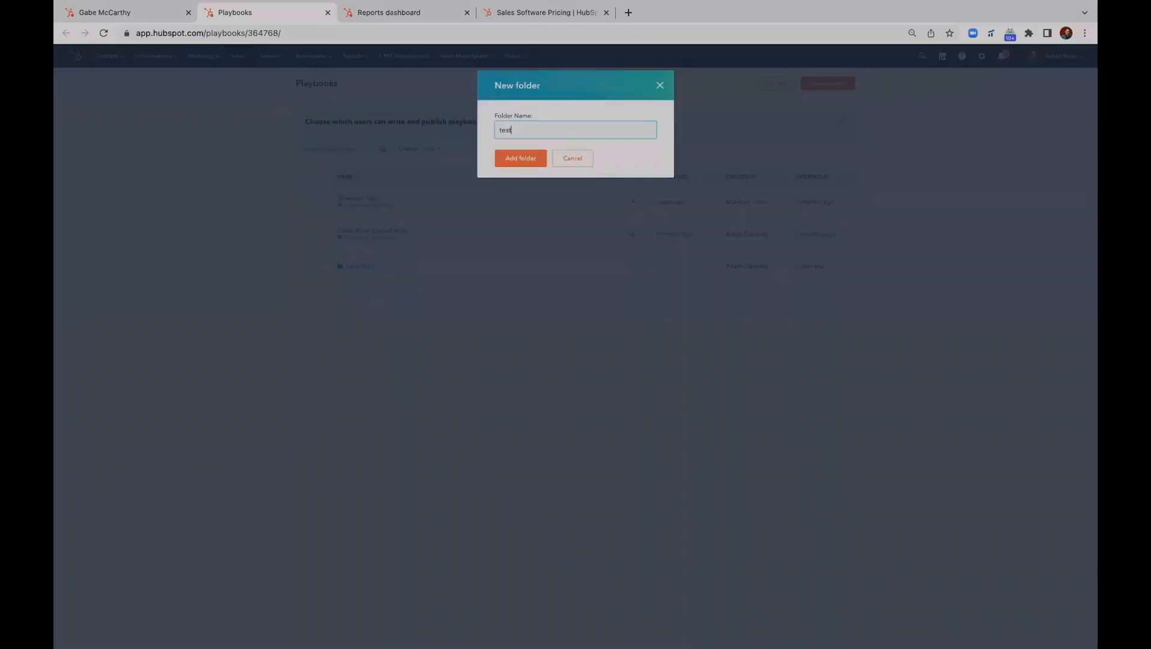
left_click(502, 166)
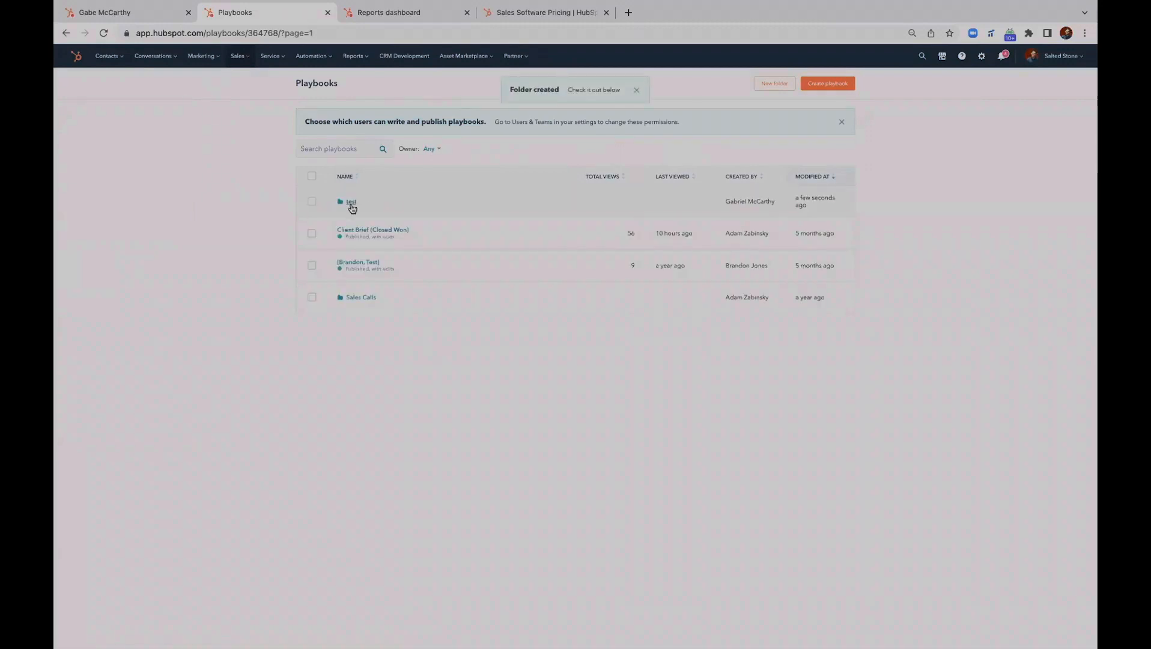
Create a playbook from scratch inside the "test" folder, titled "test UTH"
left_click(351, 203)
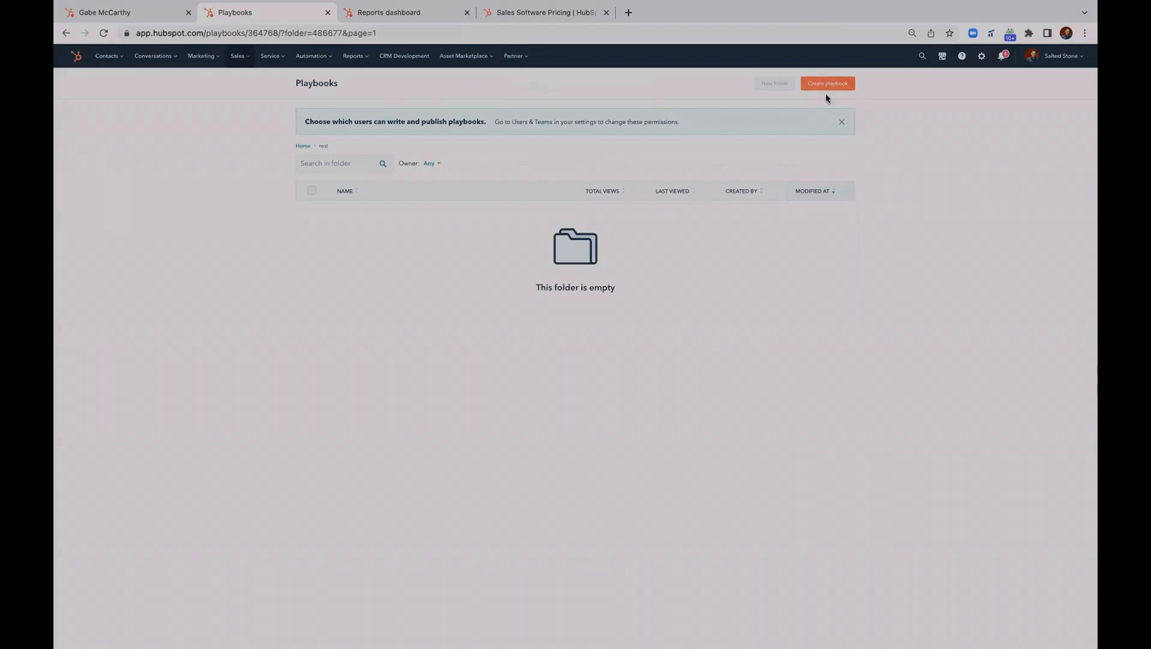
left_click(831, 86)
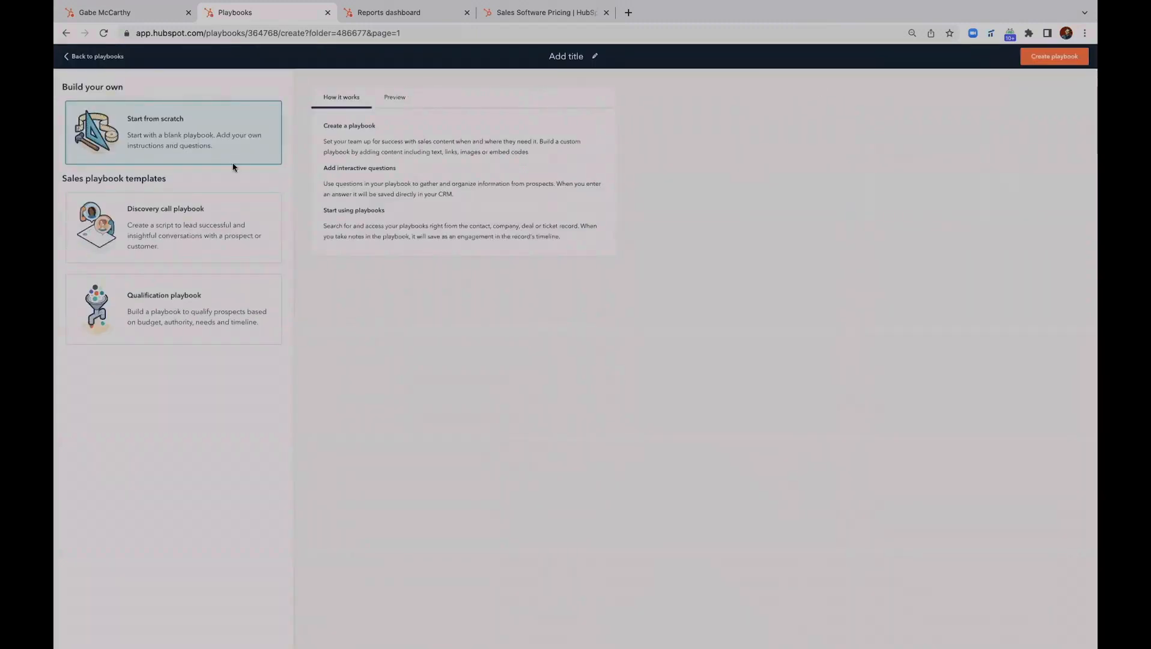
left_click(204, 223)
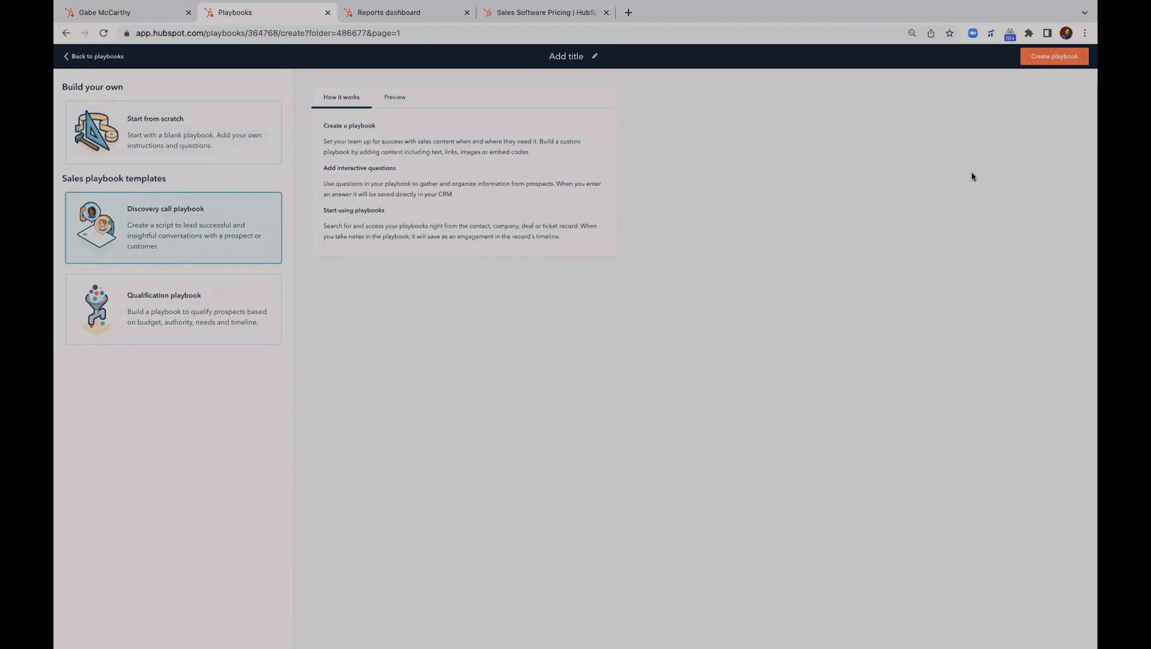
left_click(226, 133)
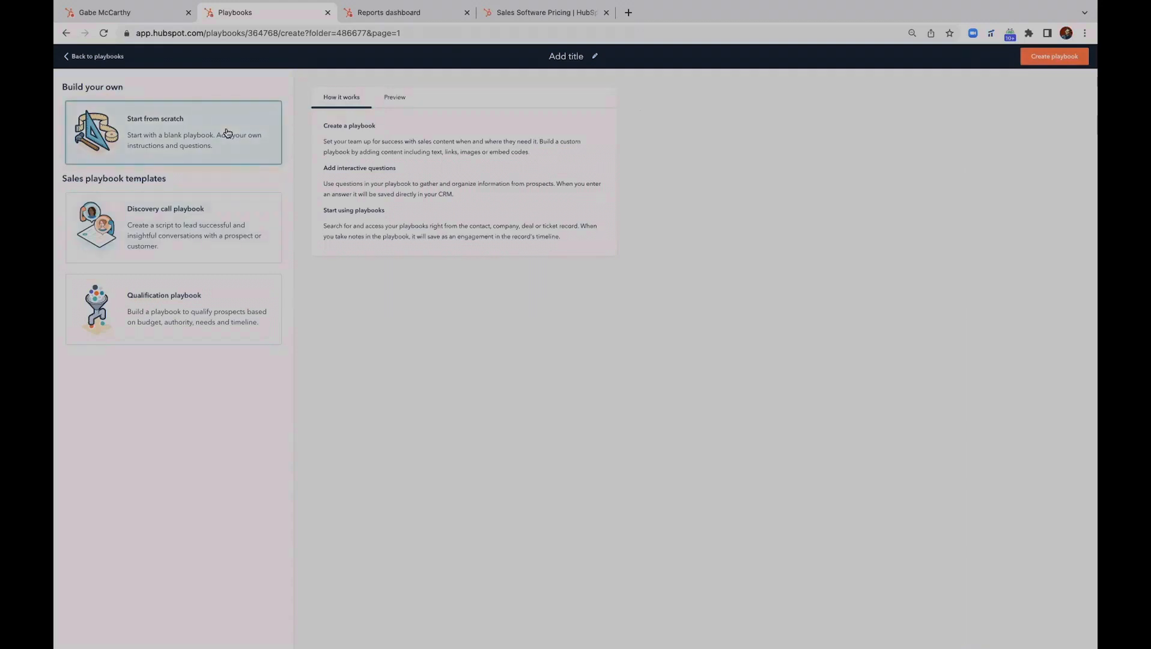
left_click(572, 57)
type("test UTH")
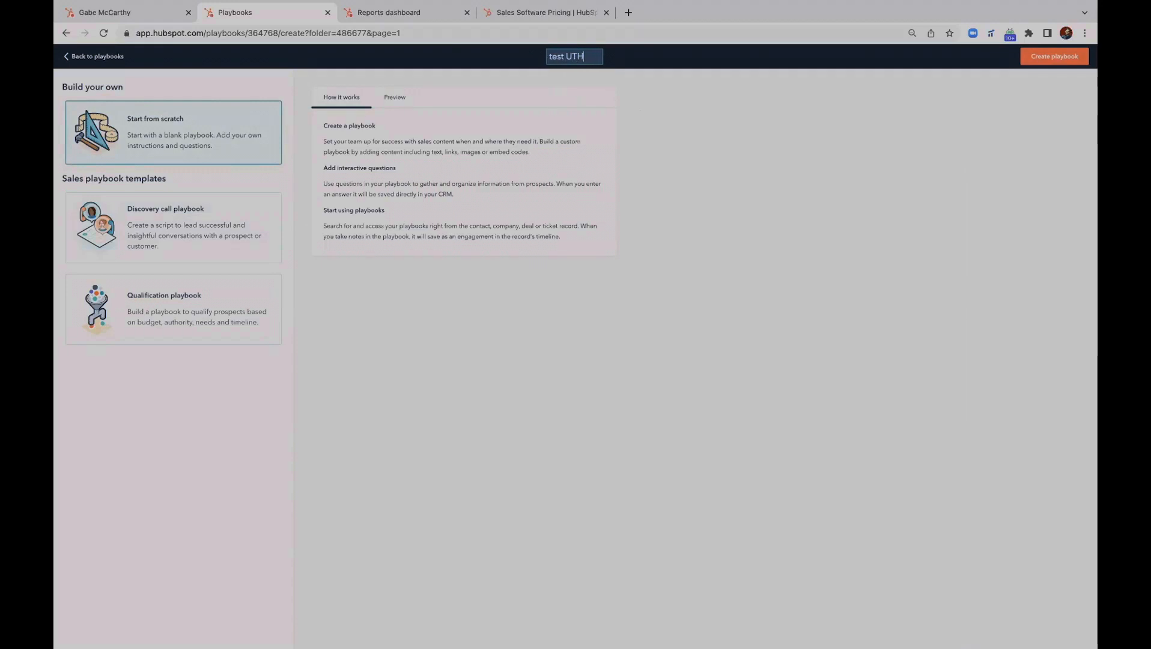
left_click(1055, 56)
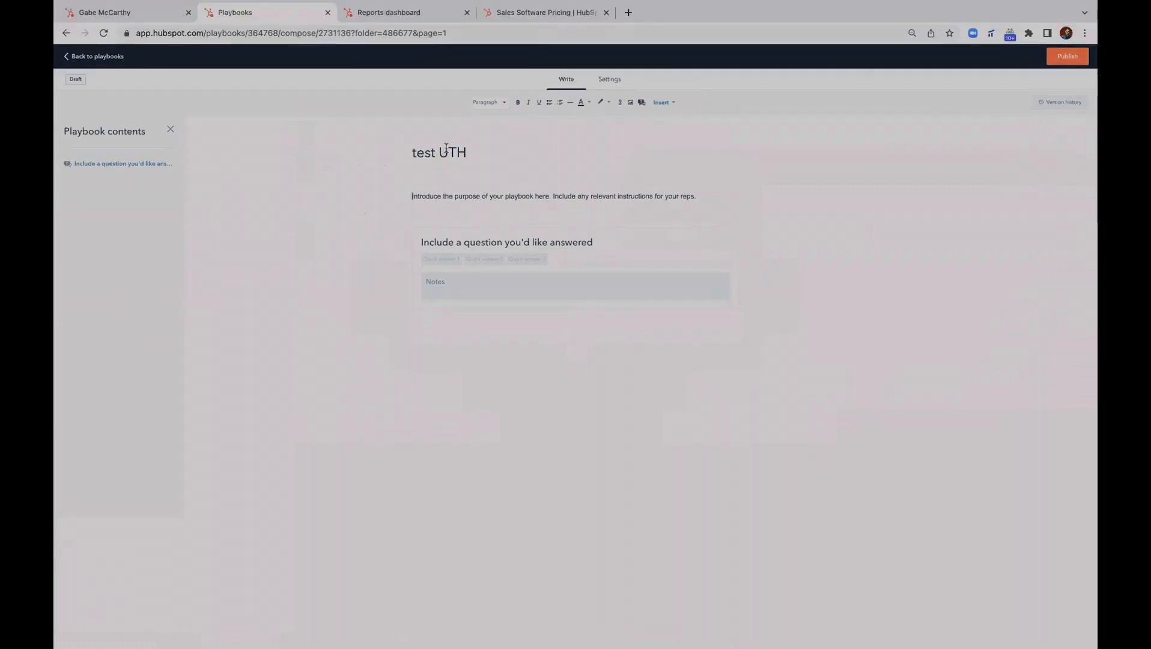
type("ludvsdkvhsdk")
key("super+shift+Left")
key("BackSpace")
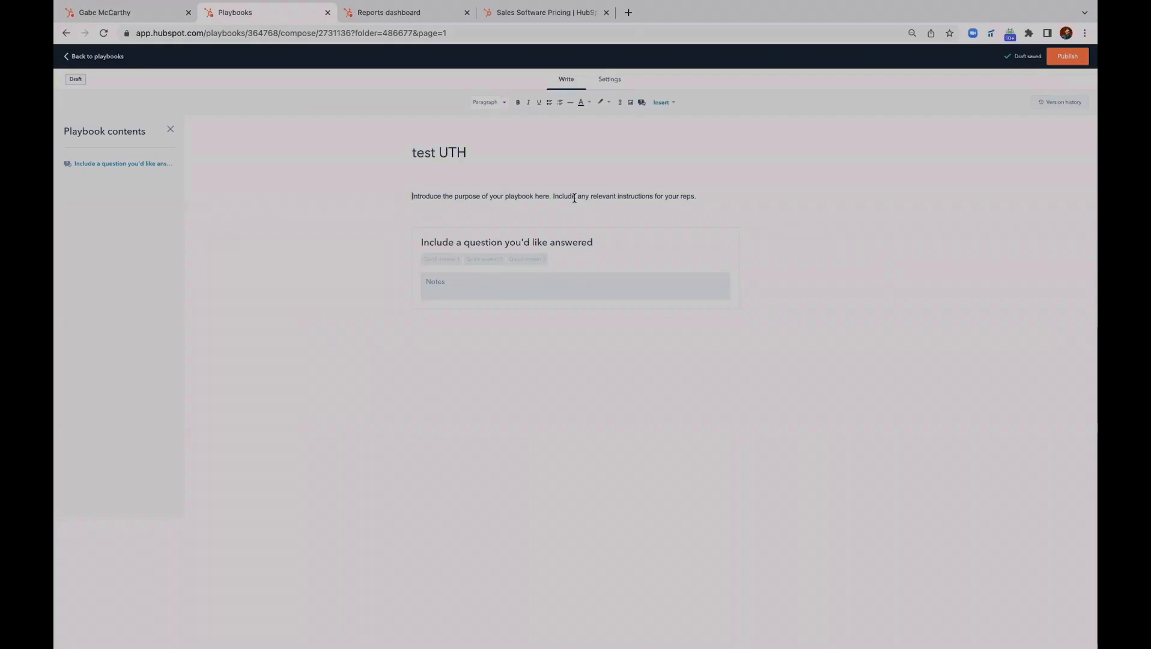
Change the playbook's placeholder question to "how was your day?" with an Open text answer type and save it
mouse_move(529, 259)
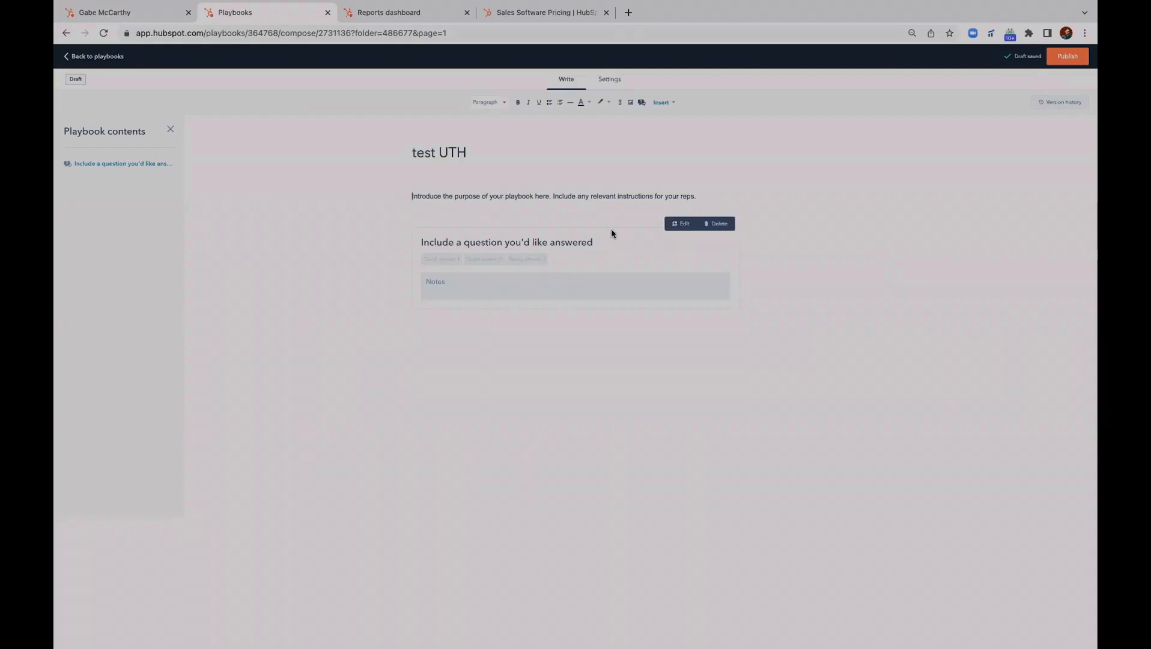
left_click(680, 230)
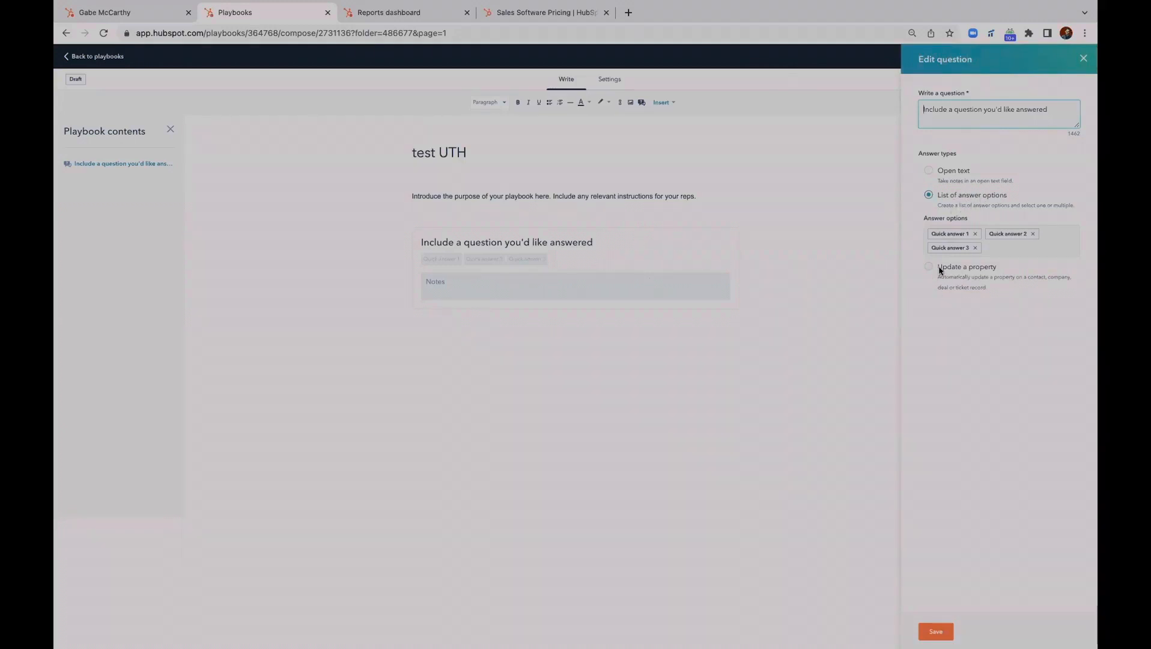
left_click(933, 172)
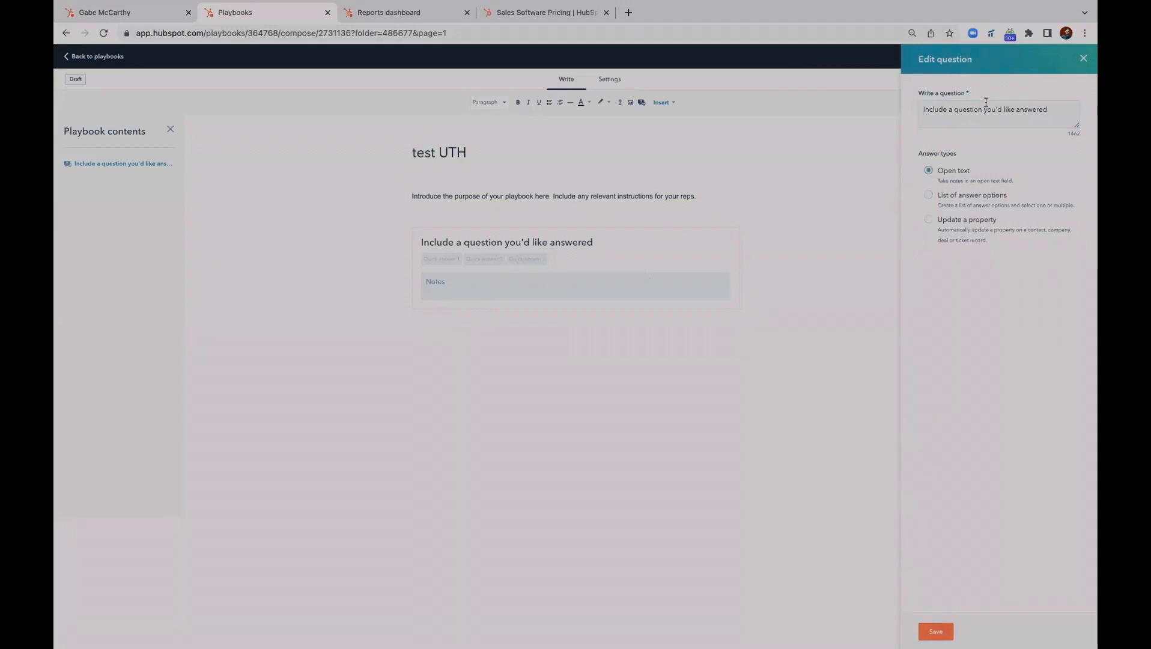
triple_click(1050, 108)
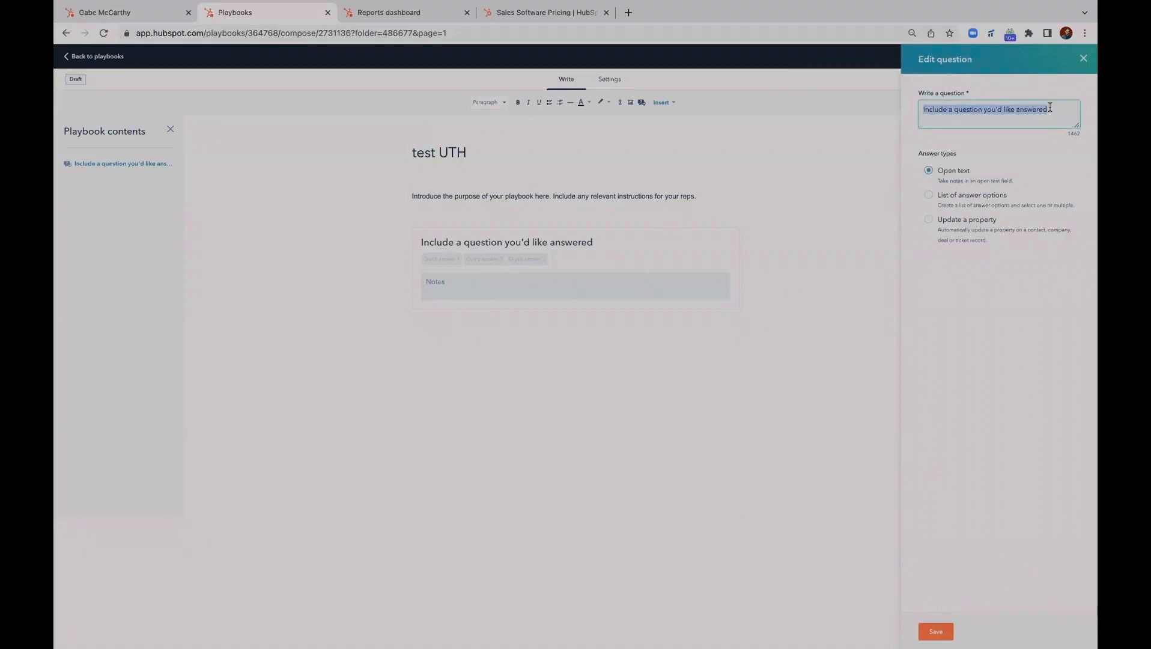
type("how was your day?")
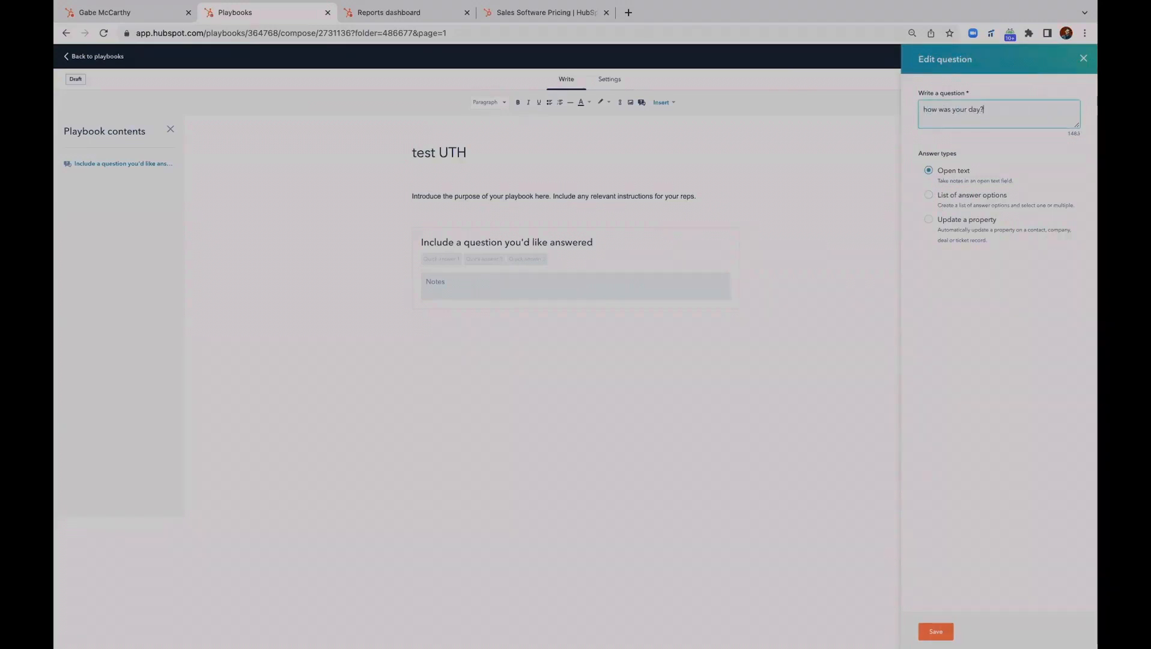
left_click(933, 635)
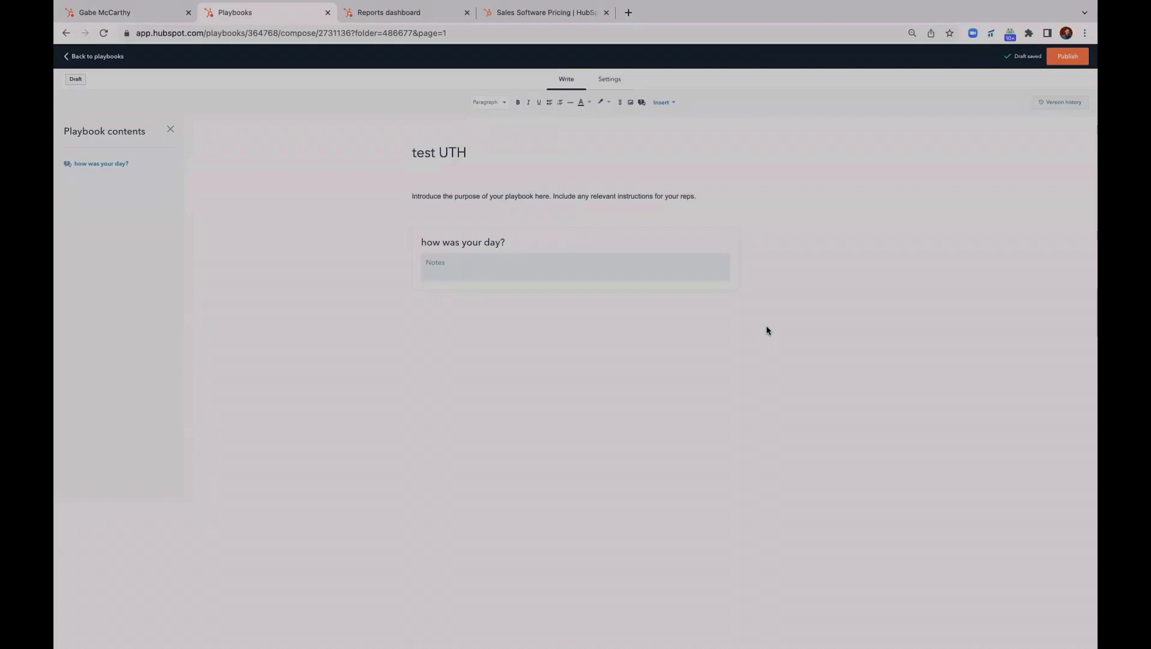
Set the playbook's engagement type to Meeting in its settings and review the available default types
left_click(610, 81)
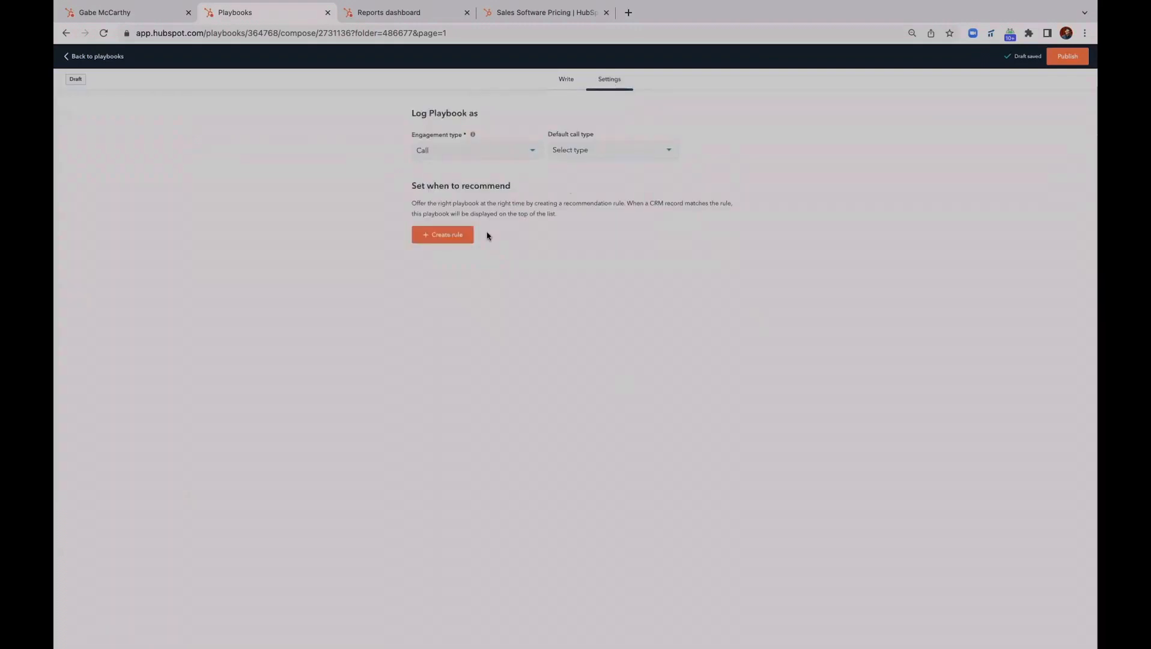
left_click(522, 156)
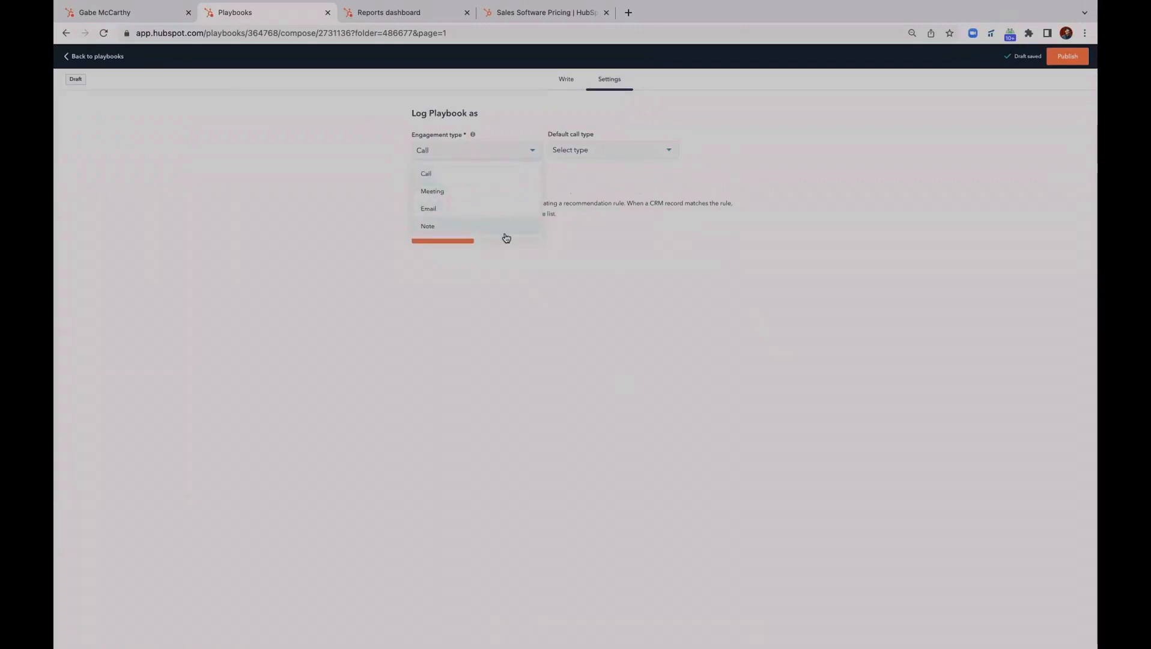
left_click(614, 152)
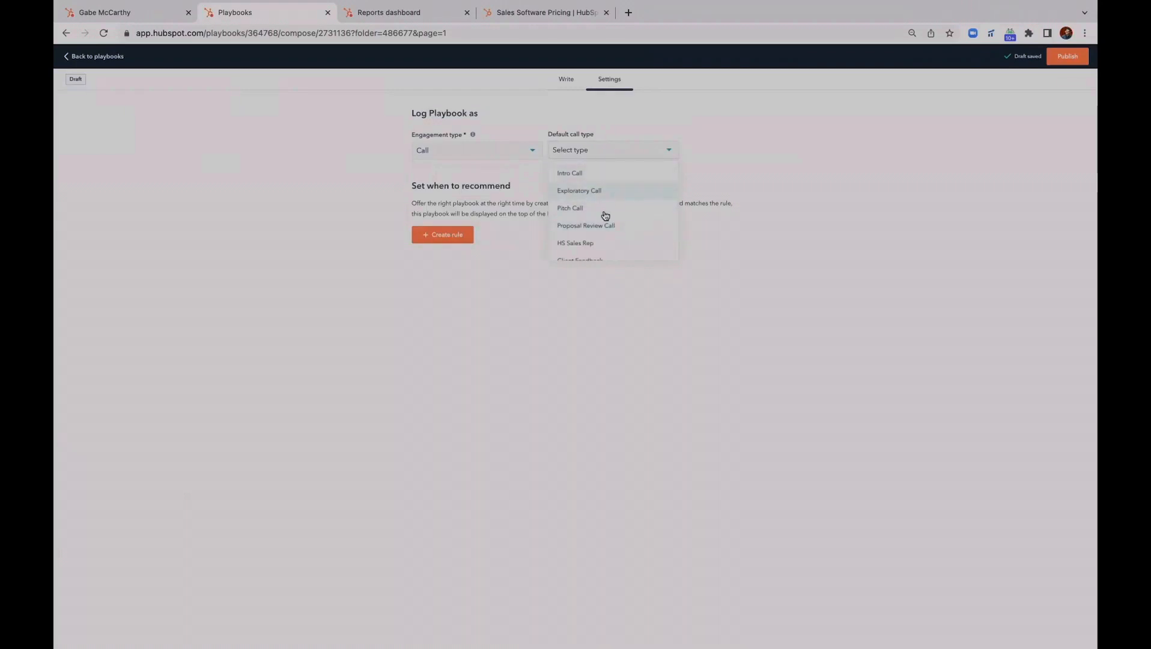
scroll(596, 213, "down", 1)
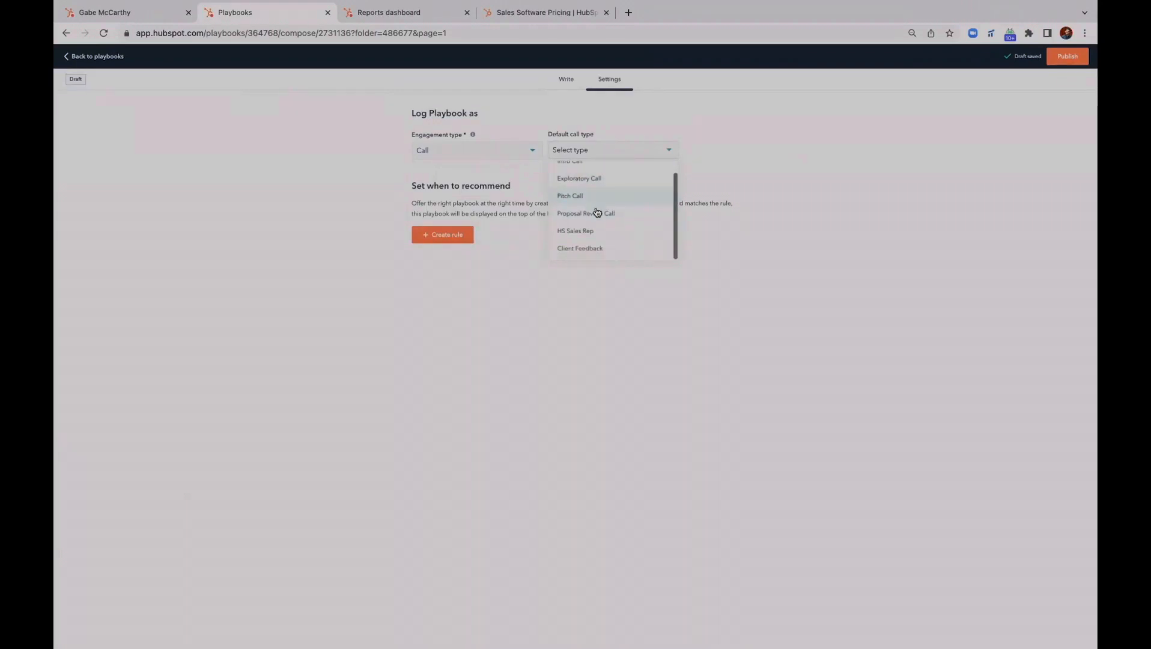
left_click(510, 157)
left_click(485, 188)
left_click(623, 151)
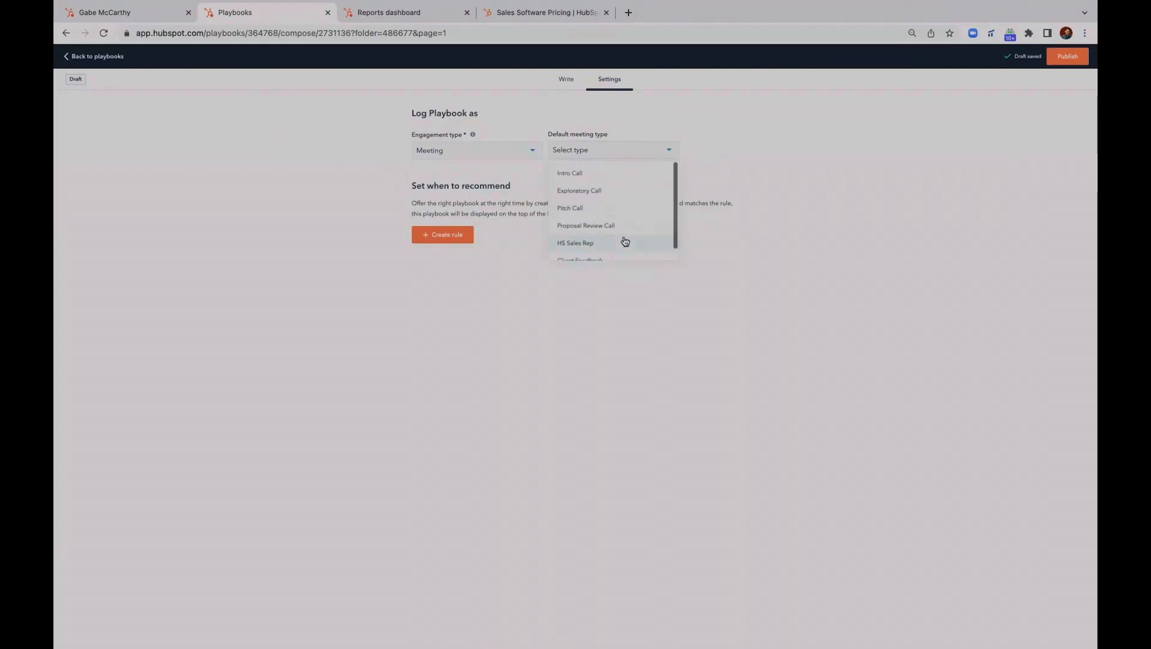
left_click(757, 150)
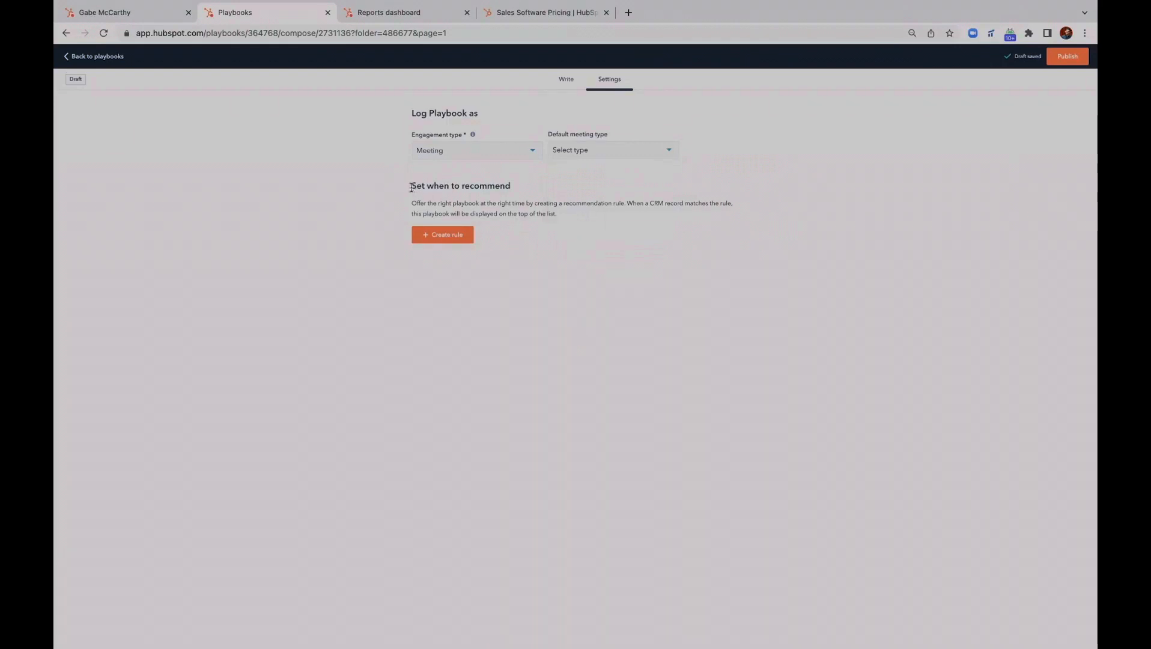
Create and save a recommendation rule for the playbook when Deal Stage is any of Form Submittal (NA Sales Pipeline)
left_click_drag(413, 186, 547, 195)
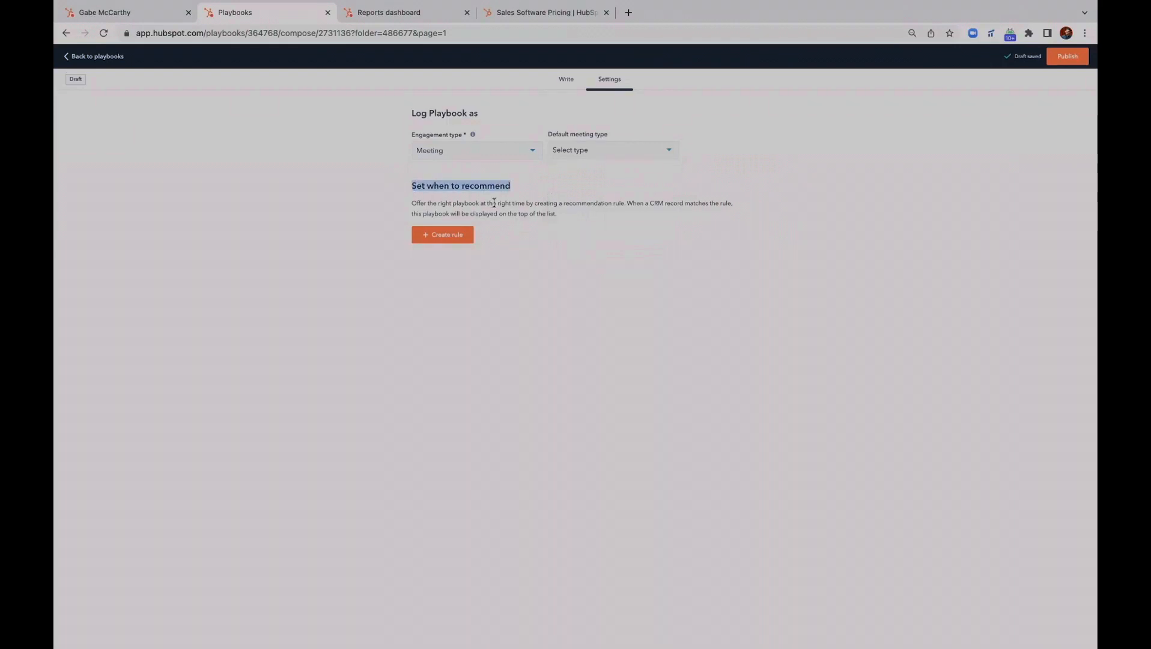
left_click(448, 234)
left_click(523, 264)
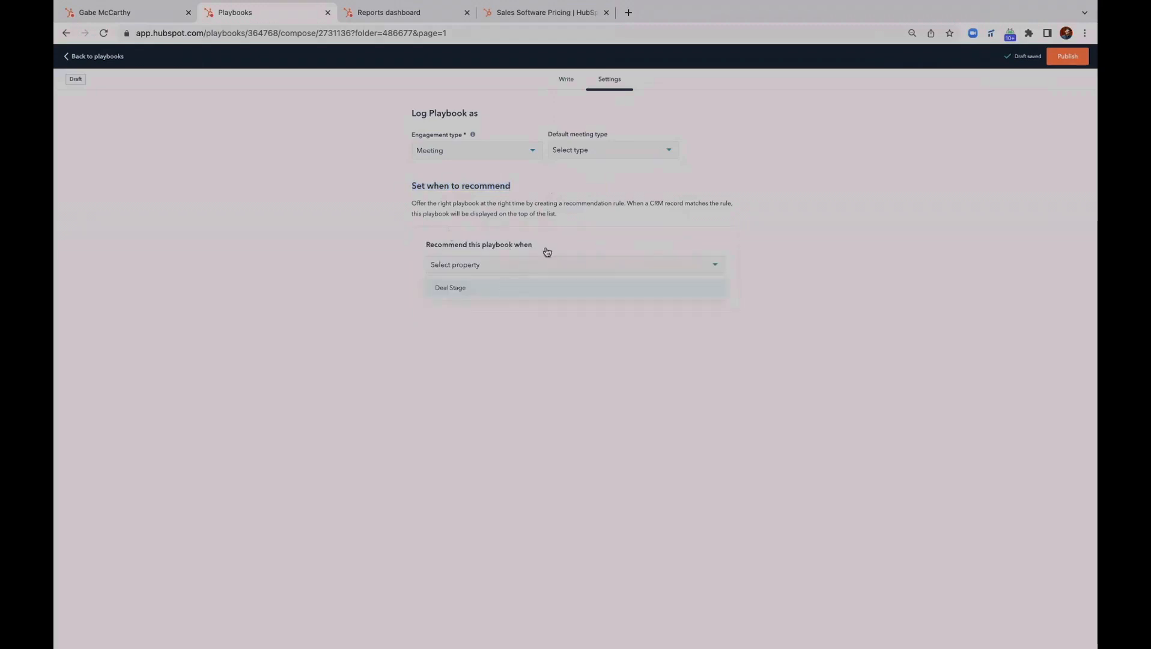
left_click(448, 293)
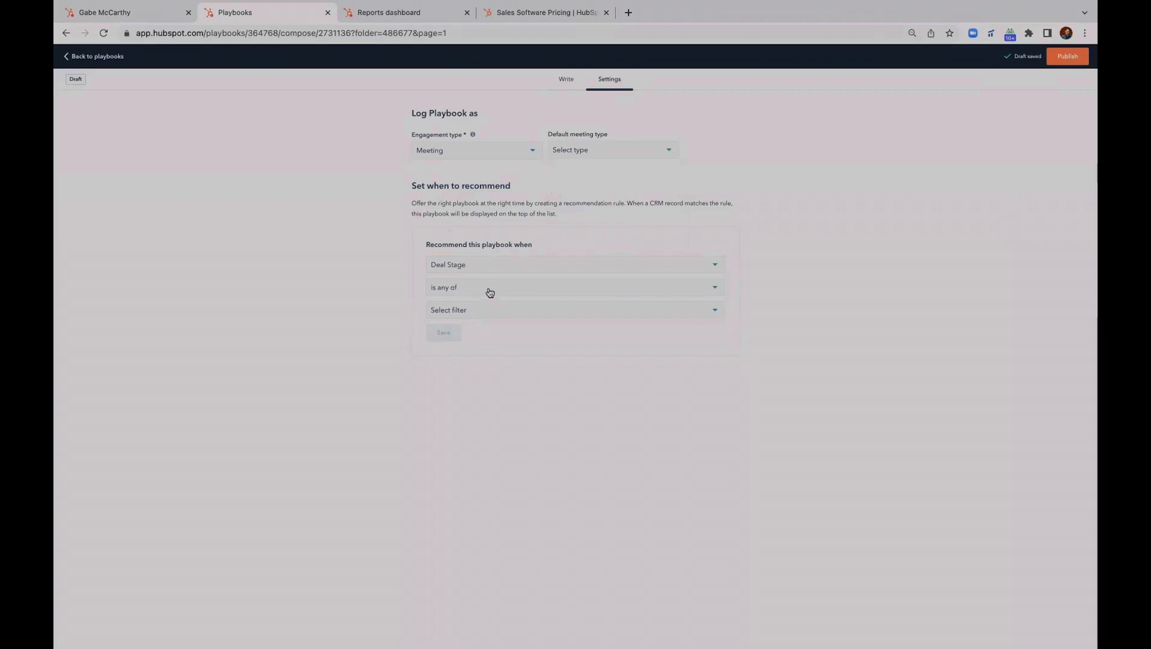
left_click(471, 309)
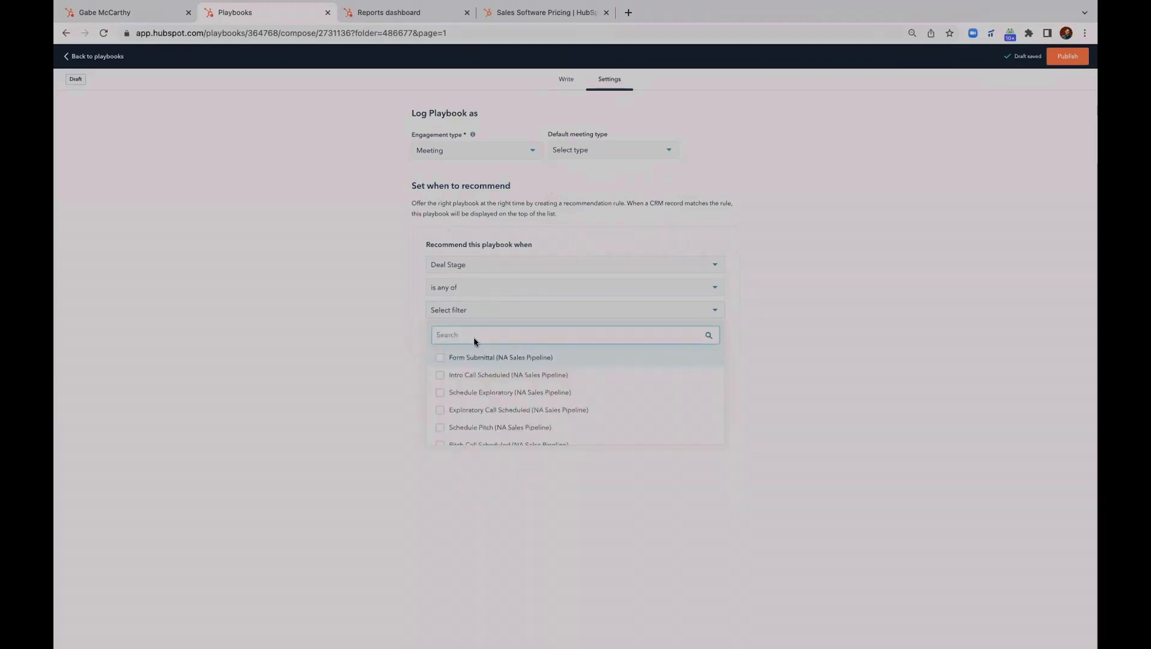
left_click(472, 357)
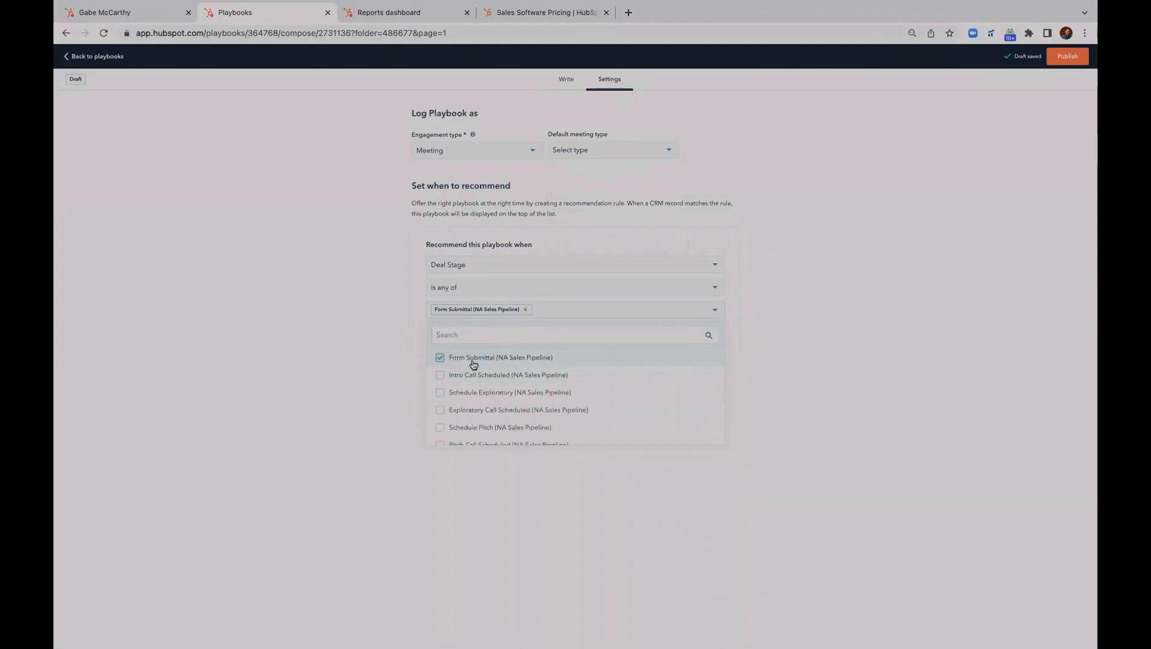
left_click(365, 338)
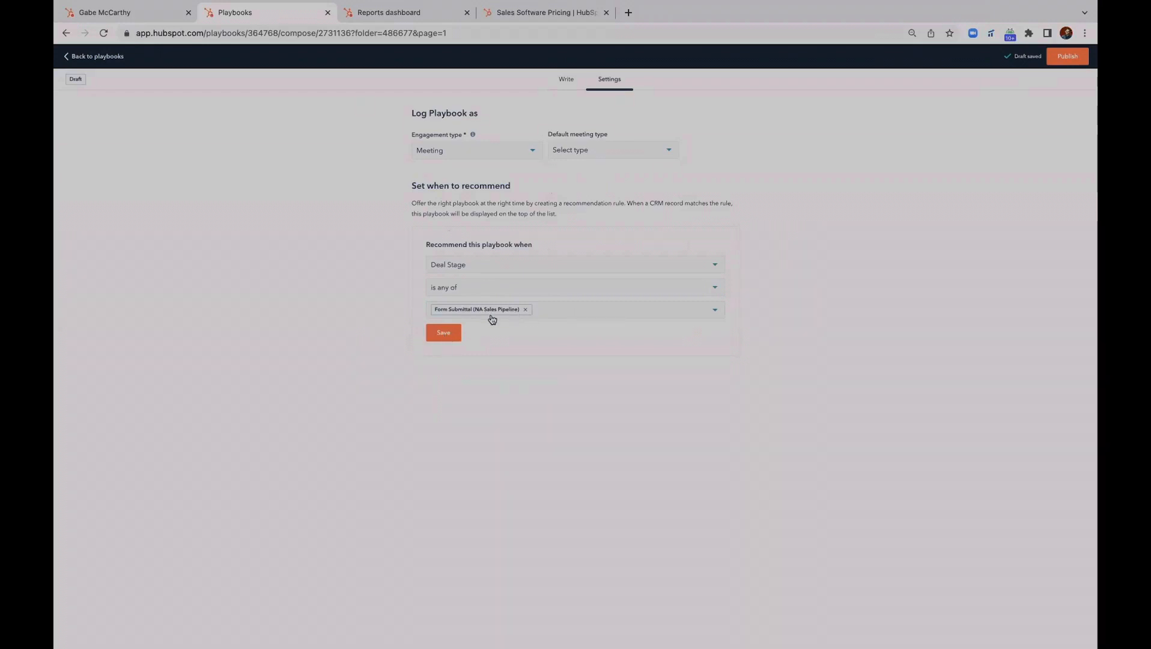
left_click(452, 334)
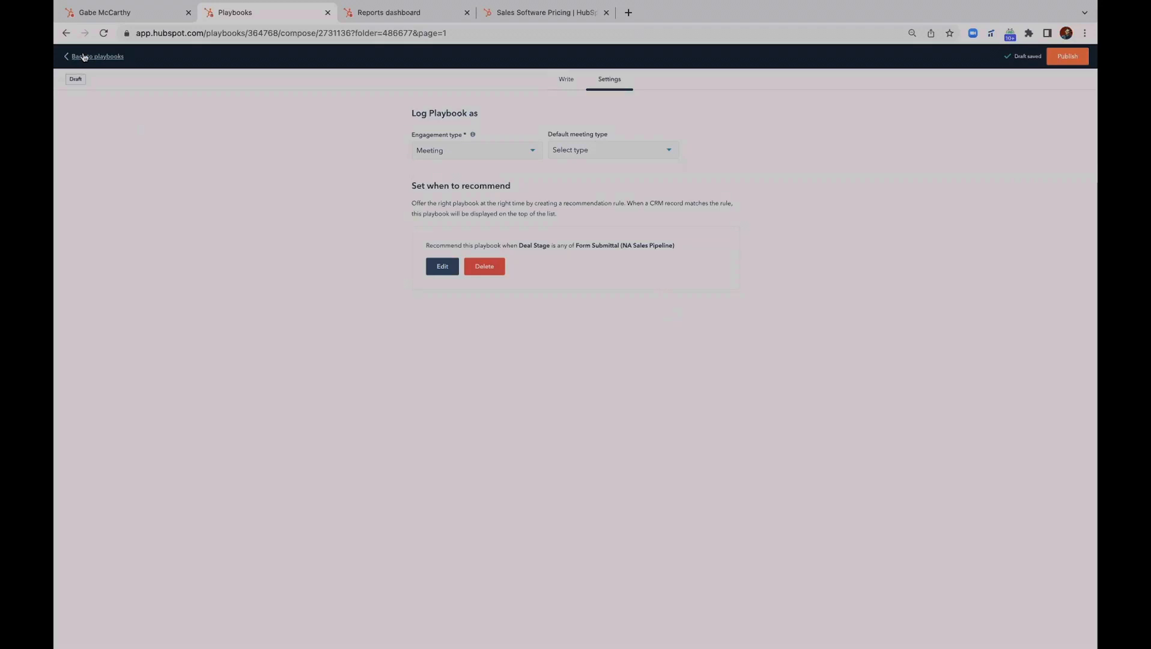
Return to the contact record, log a call with the Intro Call playbook and expand the logged call in the activity timeline
left_click(84, 57)
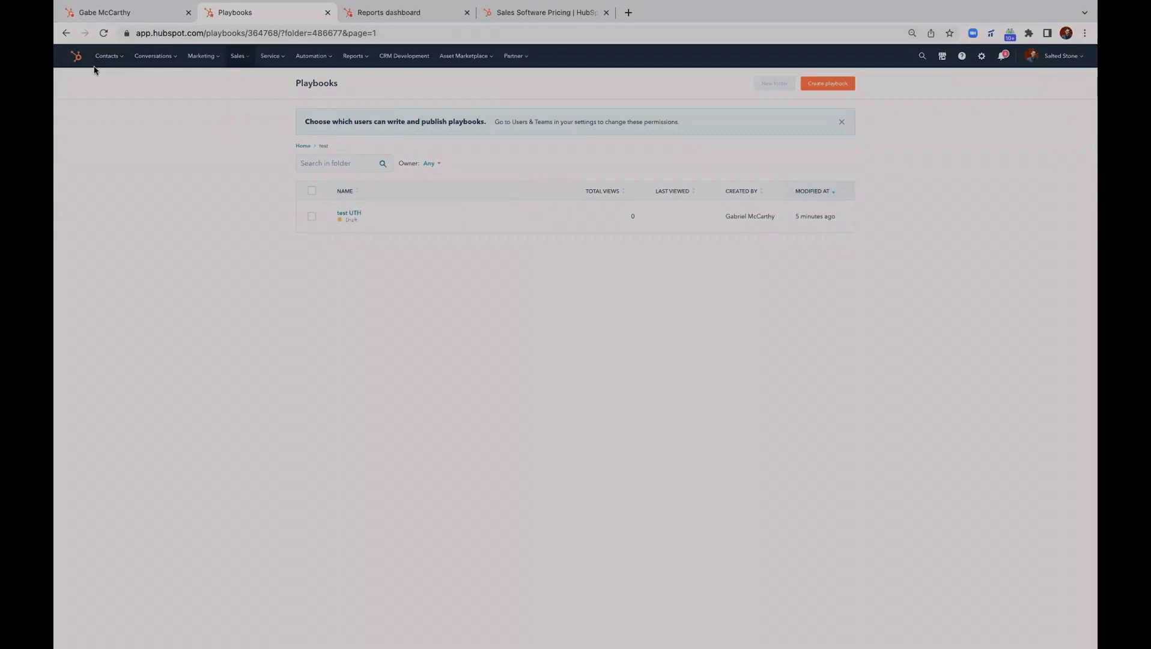
left_click(114, 17)
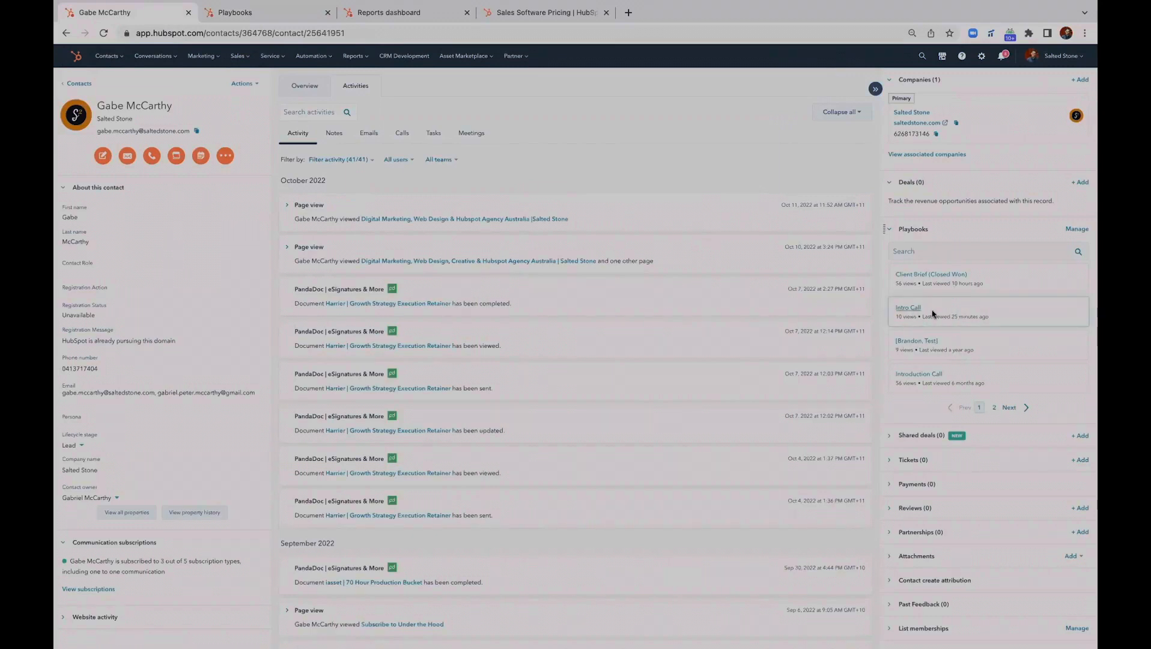
left_click(908, 308)
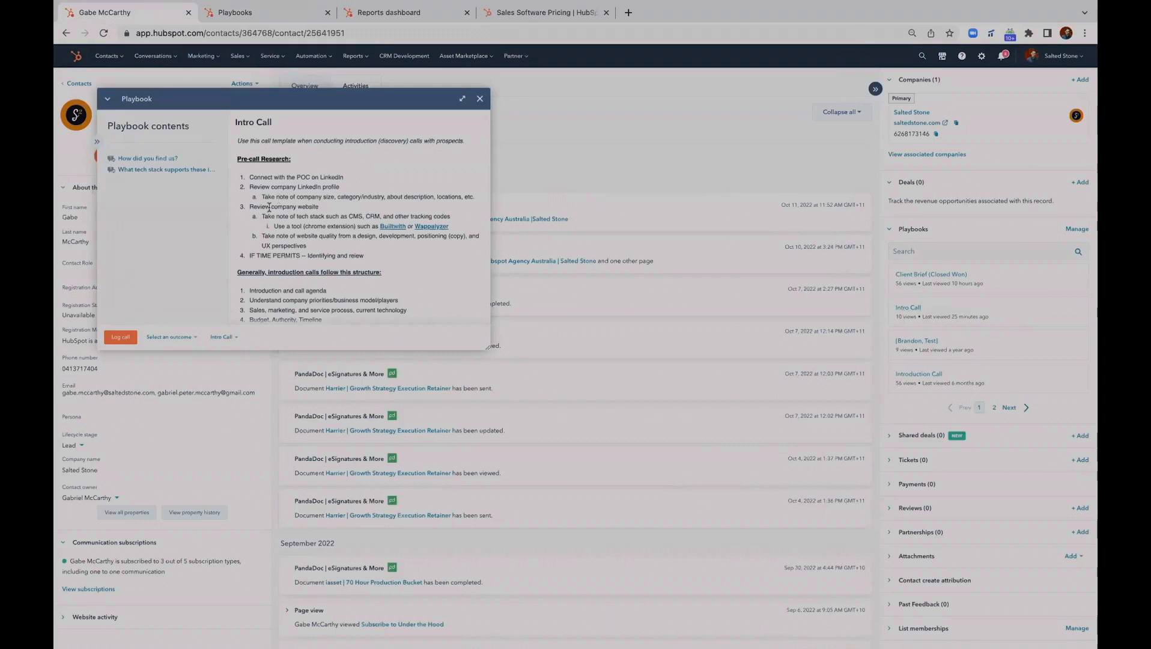
left_click(123, 337)
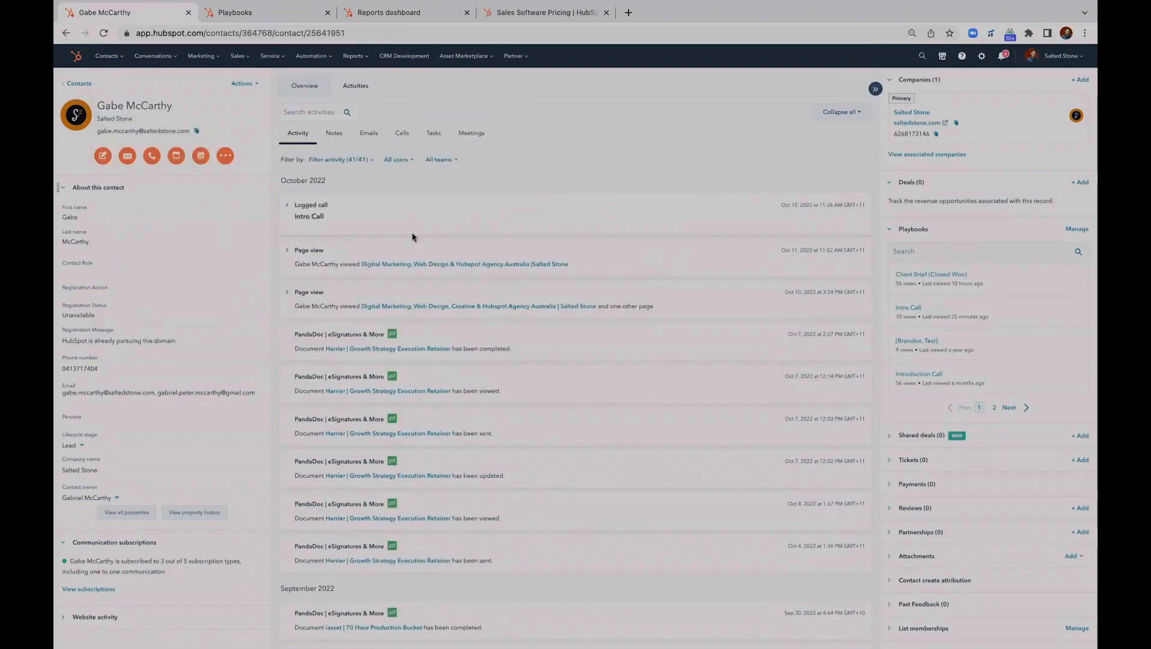
left_click(343, 214)
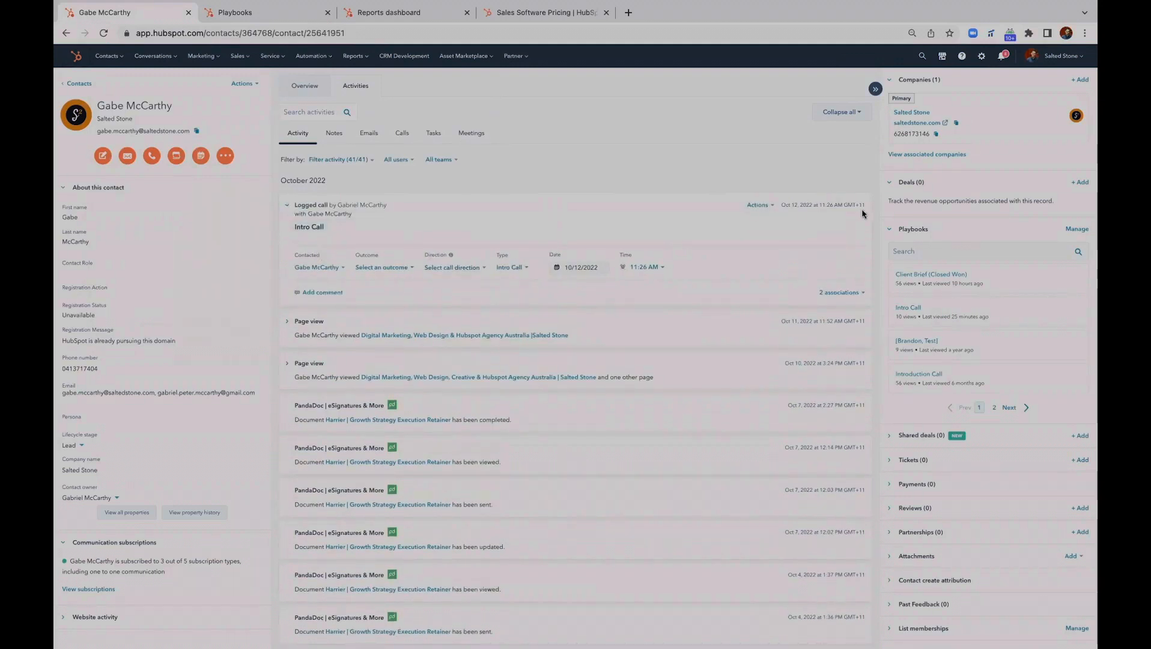
Reopen the Intro Call playbook and look through its call outcome and call type options
left_click(909, 308)
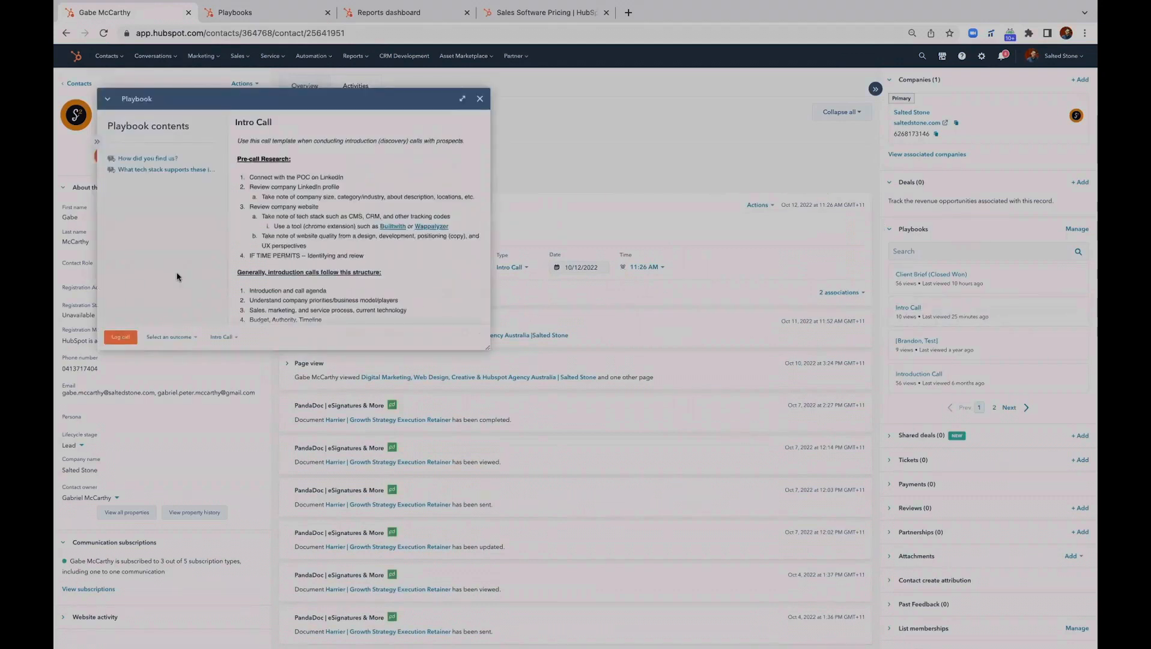
scroll(304, 170, "down", 1)
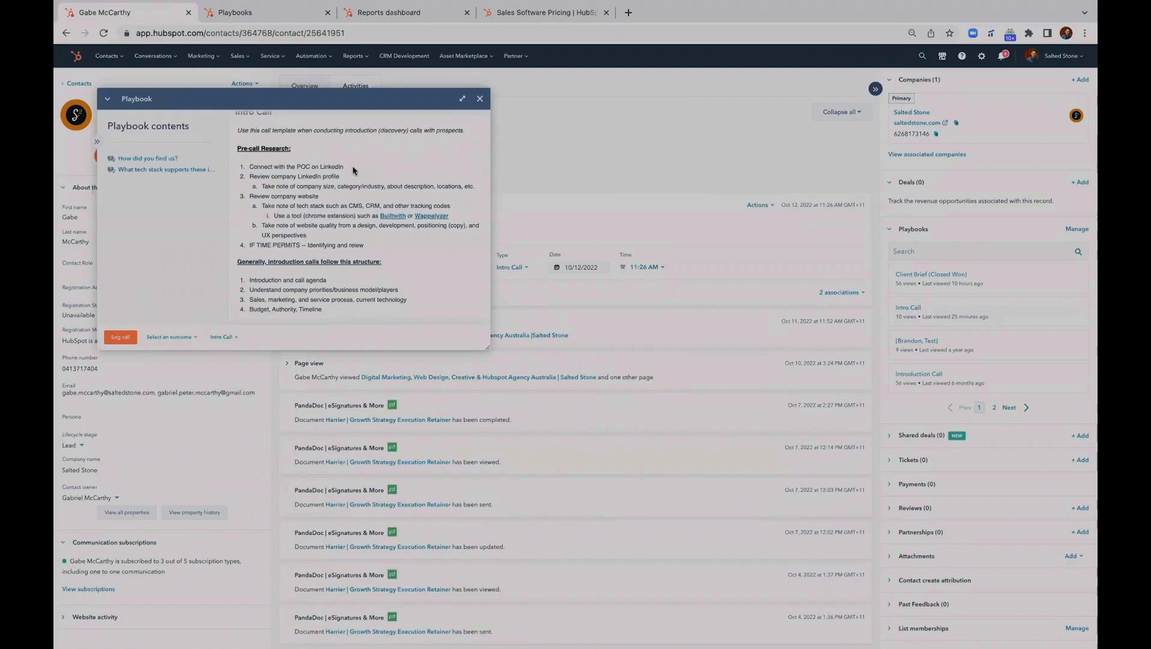
left_click(187, 340)
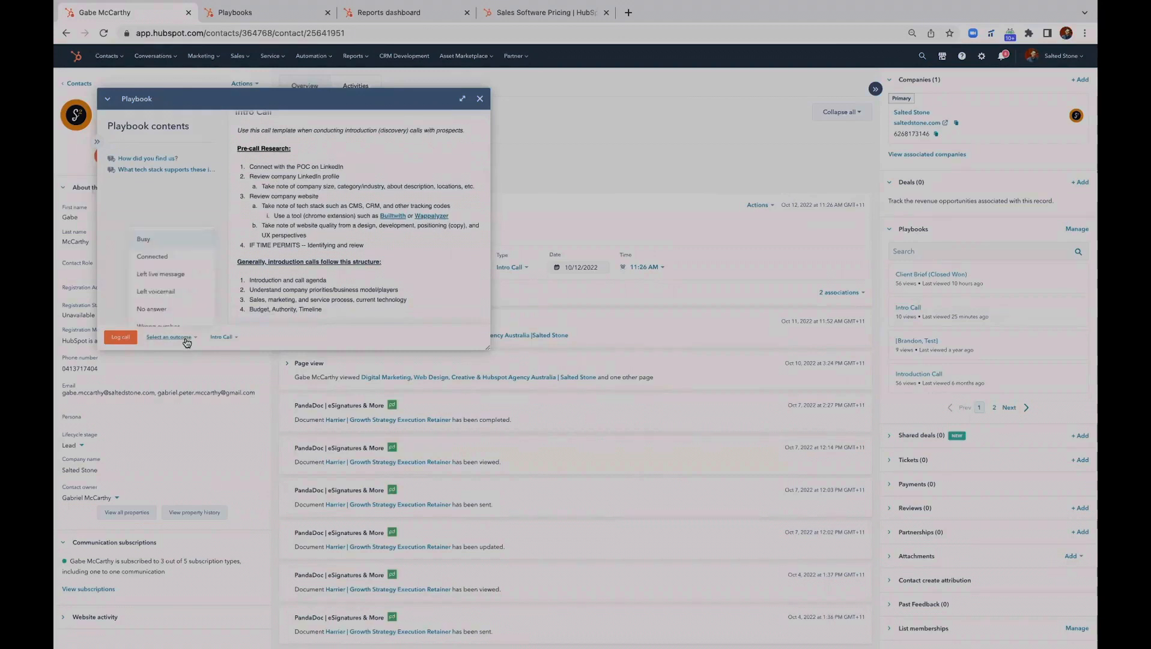
scroll(171, 267, "down", 1)
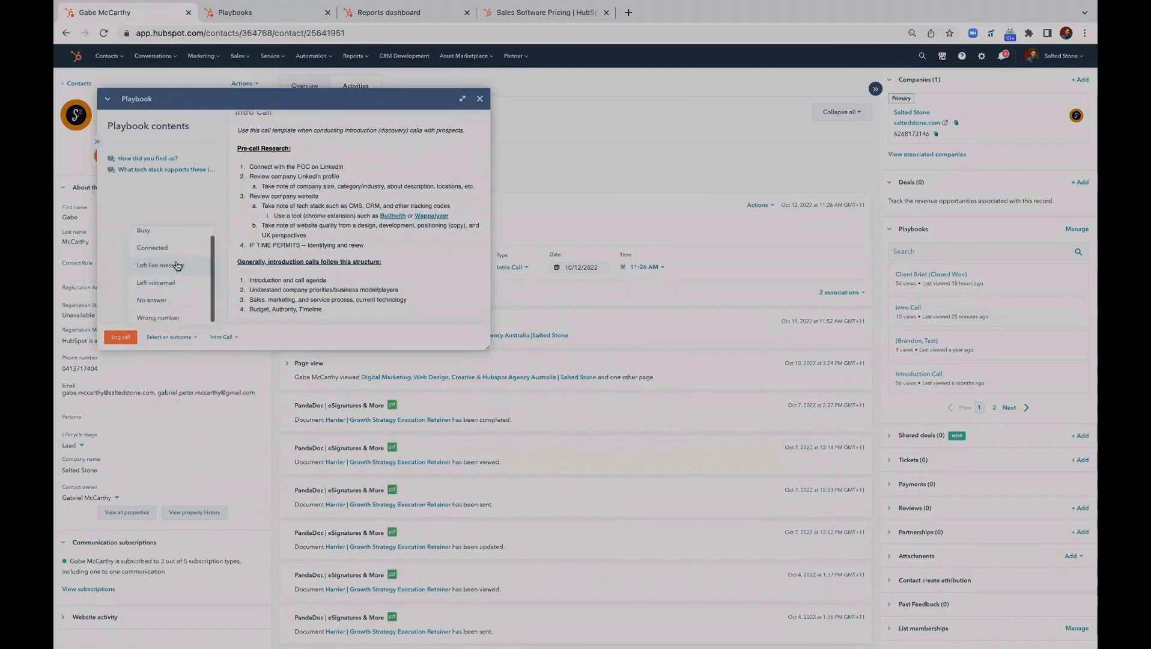
left_click(222, 337)
left_click(385, 201)
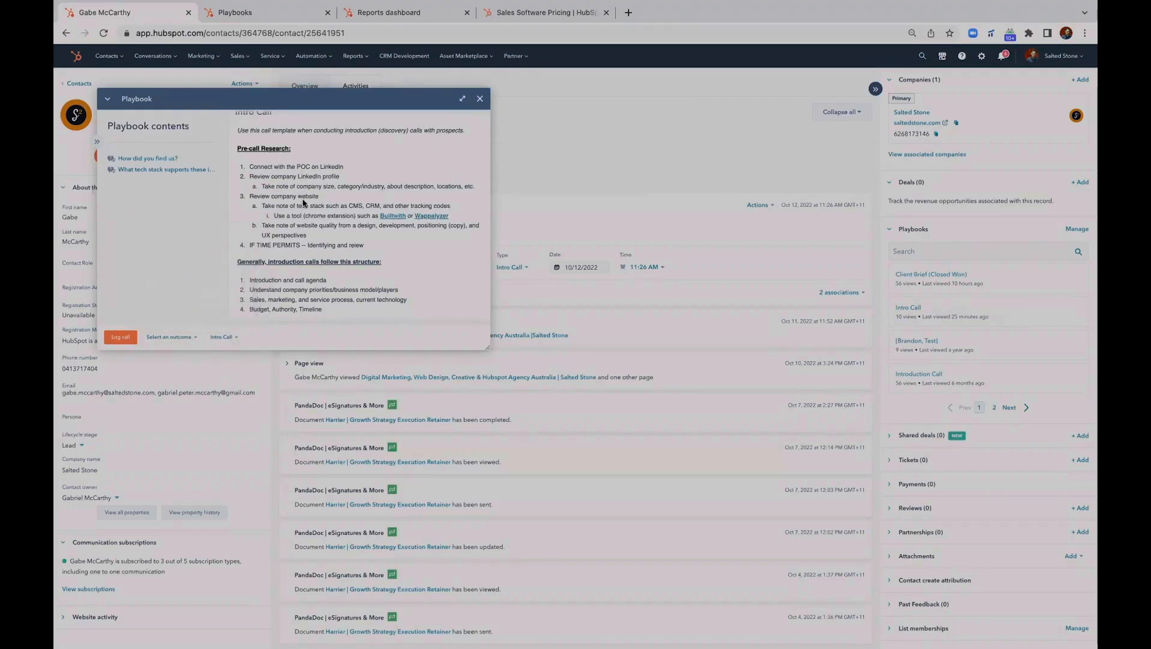
Examine the Intro Call playbook's guidance, its deal and company property questions, and the answer options for the Tech Stack property
scroll(305, 204, "up", 1)
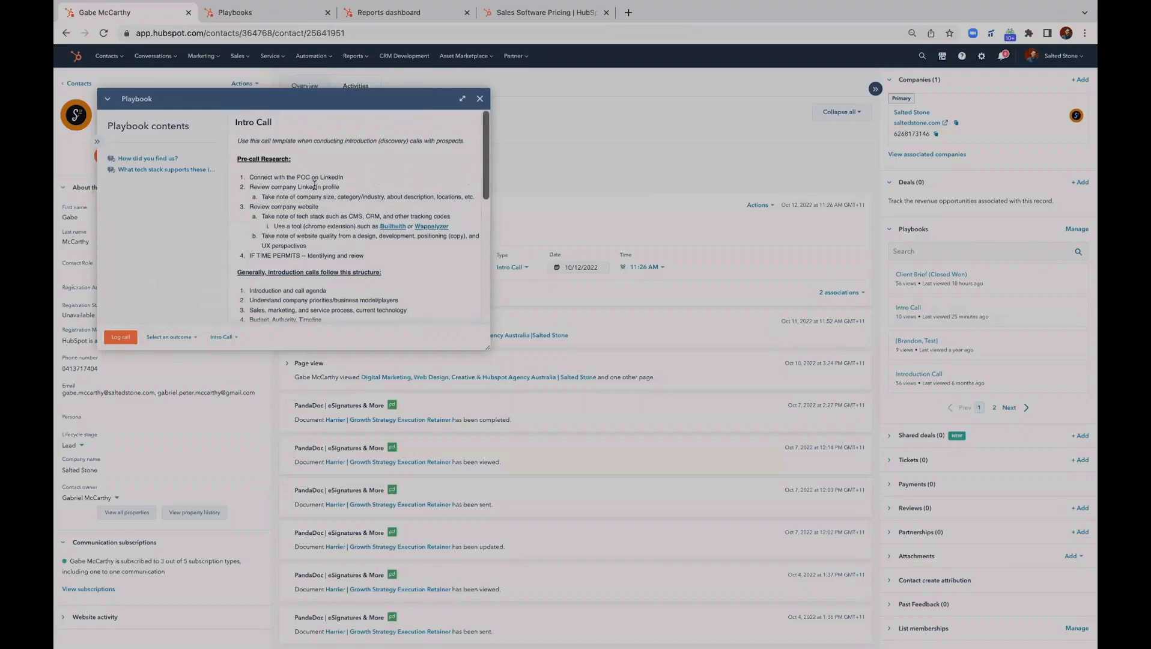
scroll(314, 185, "down", 3)
scroll(301, 187, "down", 3)
scroll(299, 191, "down", 7)
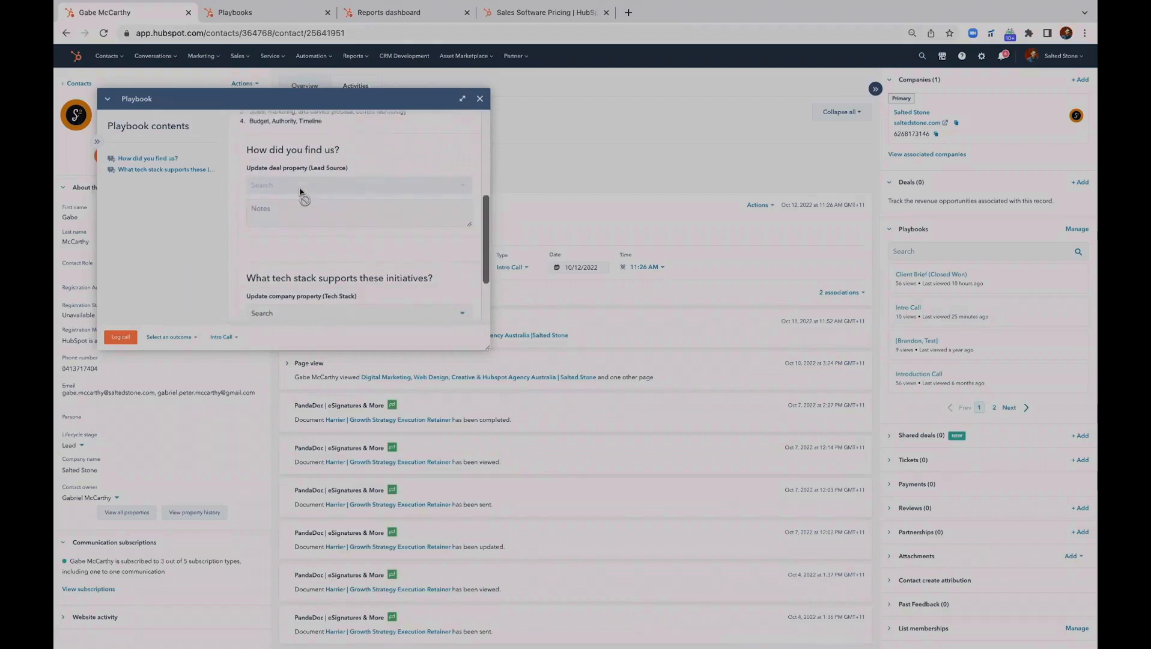
scroll(255, 214, "down", 3)
scroll(255, 213, "down", 3)
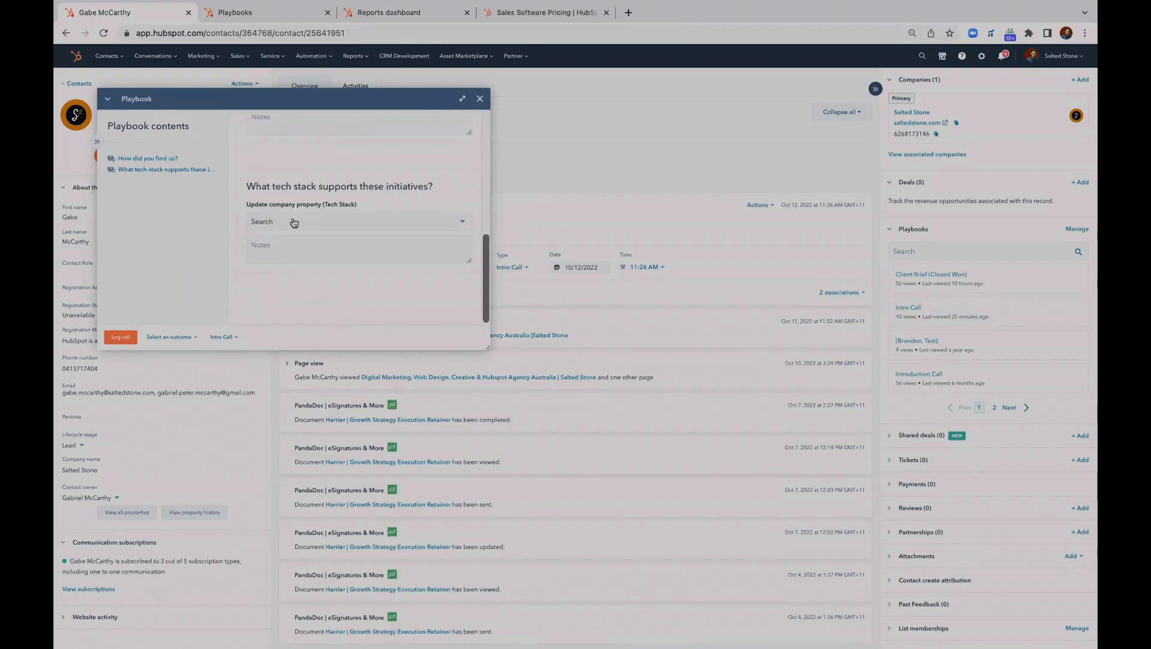
left_click(295, 221)
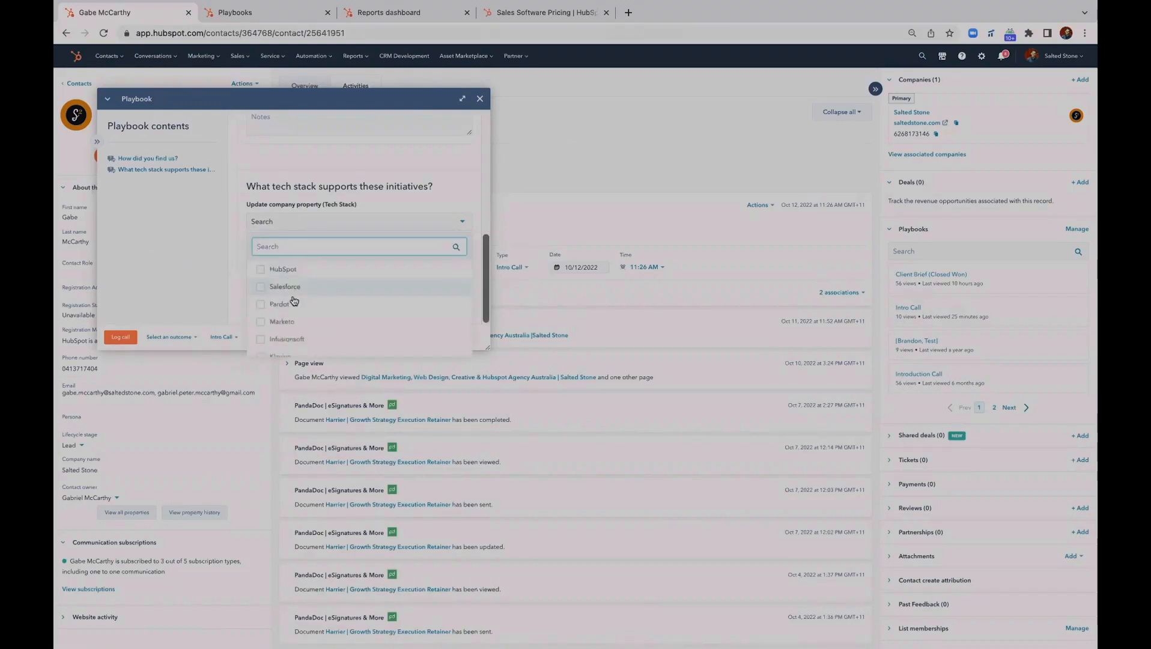
left_click(243, 206)
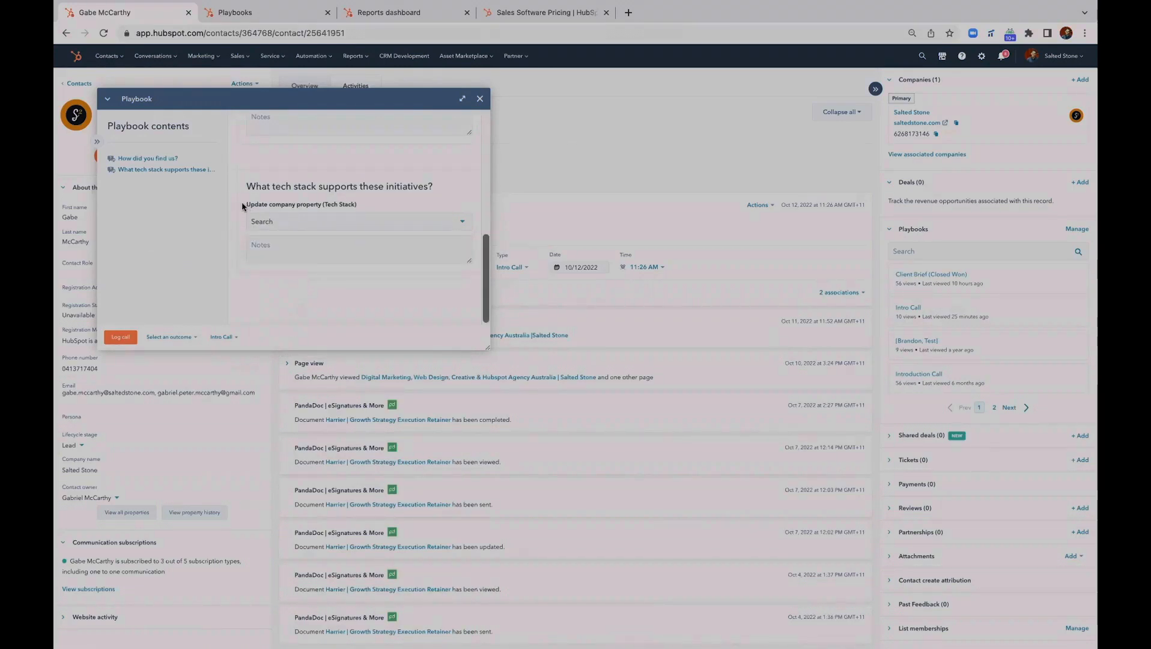
left_click(306, 223)
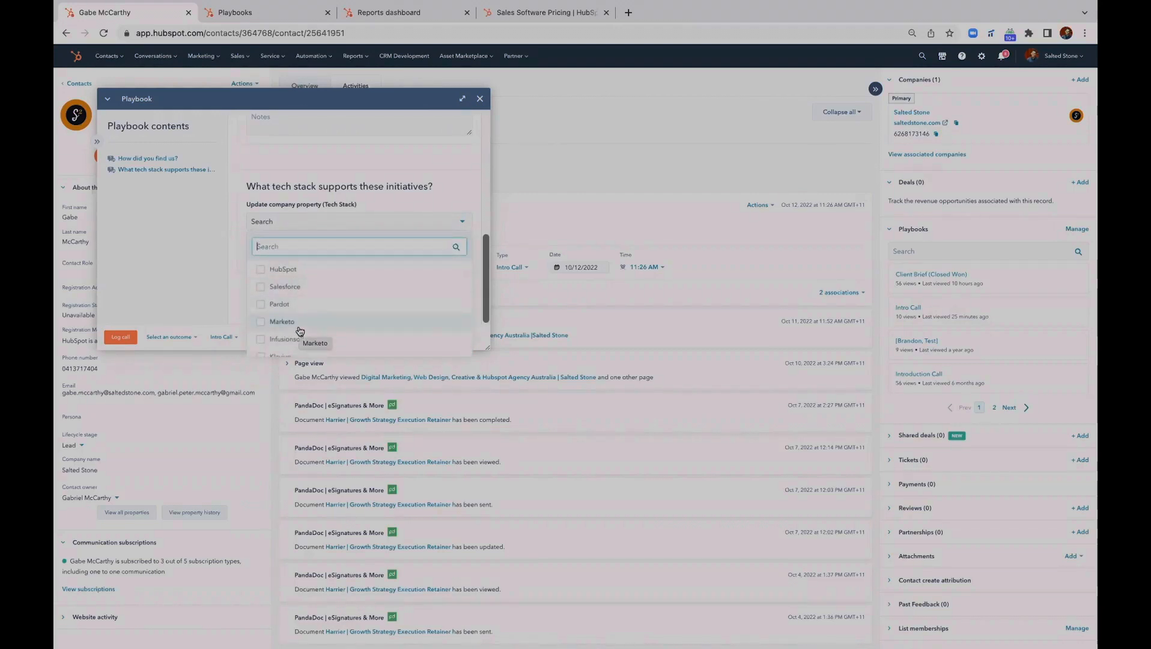
left_click(239, 238)
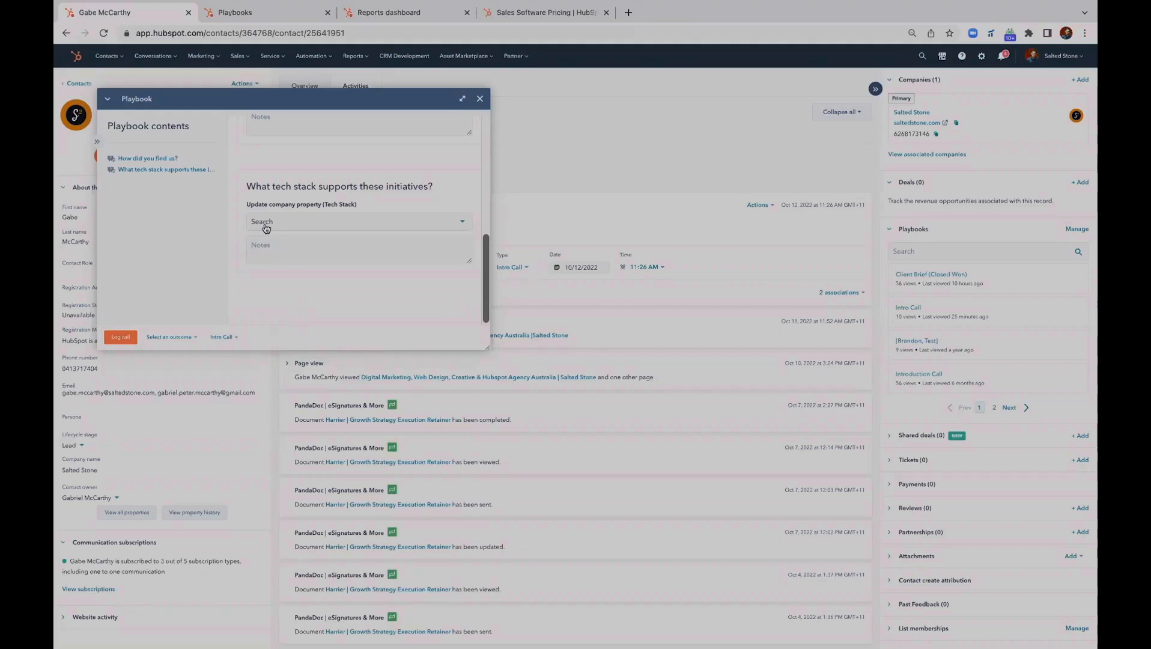
left_click(268, 231)
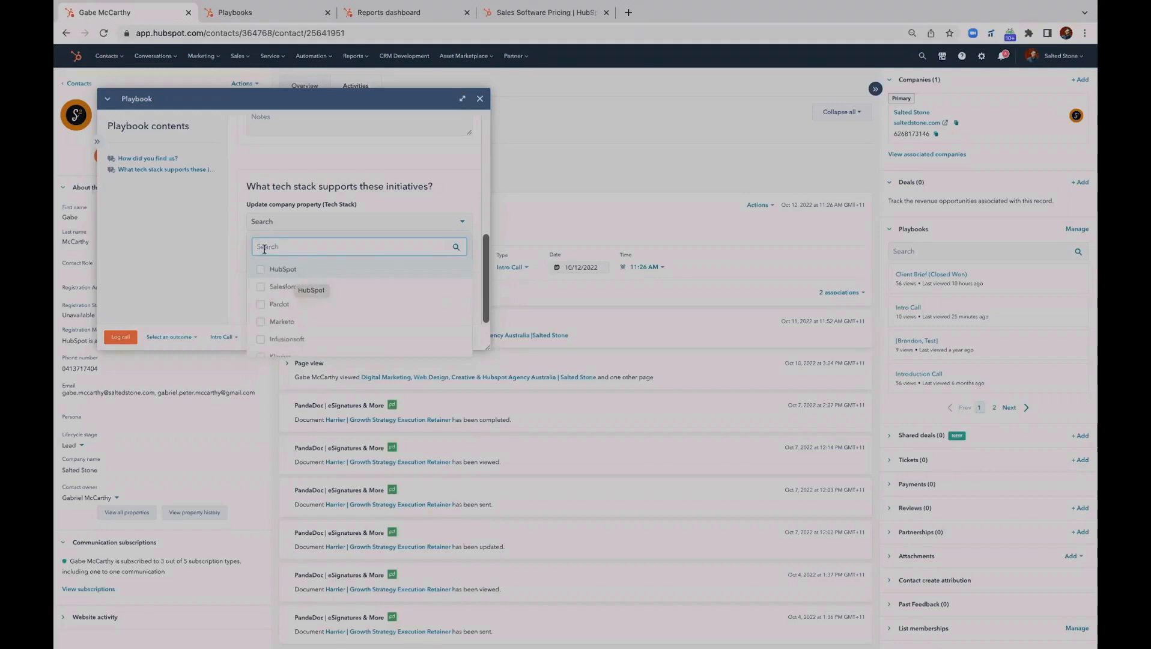
left_click(241, 222)
Enter "kvndkvnsdkjn" as the notes for the tech stack question and close the playbook
left_click(286, 247)
type("kvndkvnsdkjn")
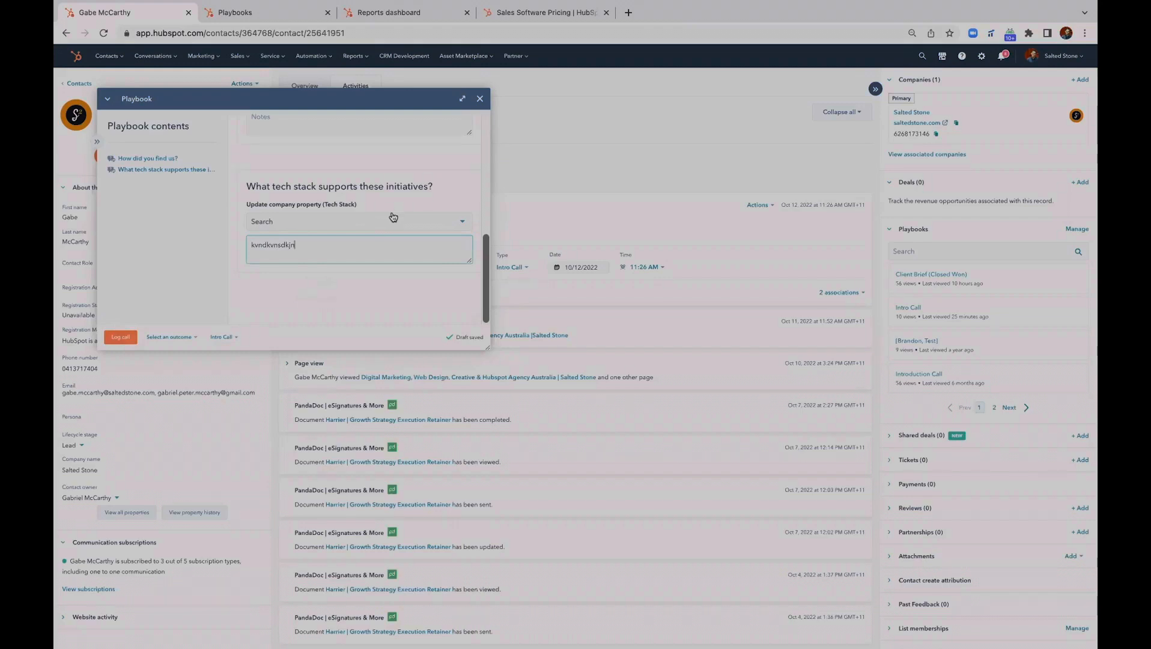
left_click(480, 100)
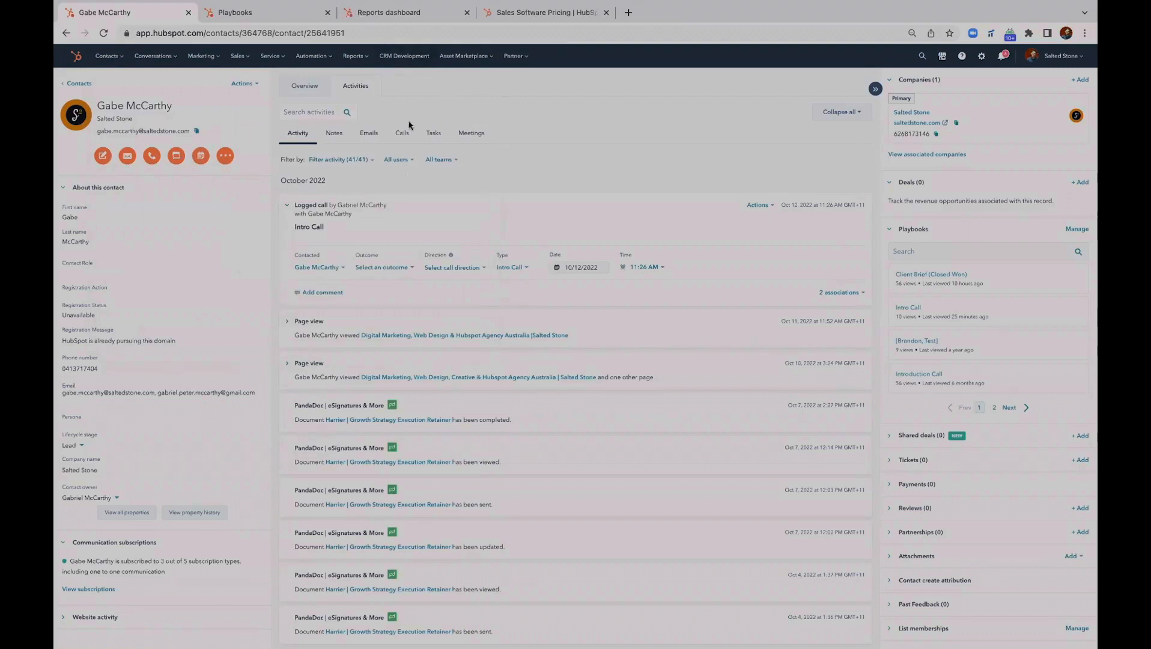
Switch to the Sales Team Dashboard and examine its reports on deals created, deals in progress and won deals
left_click(400, 15)
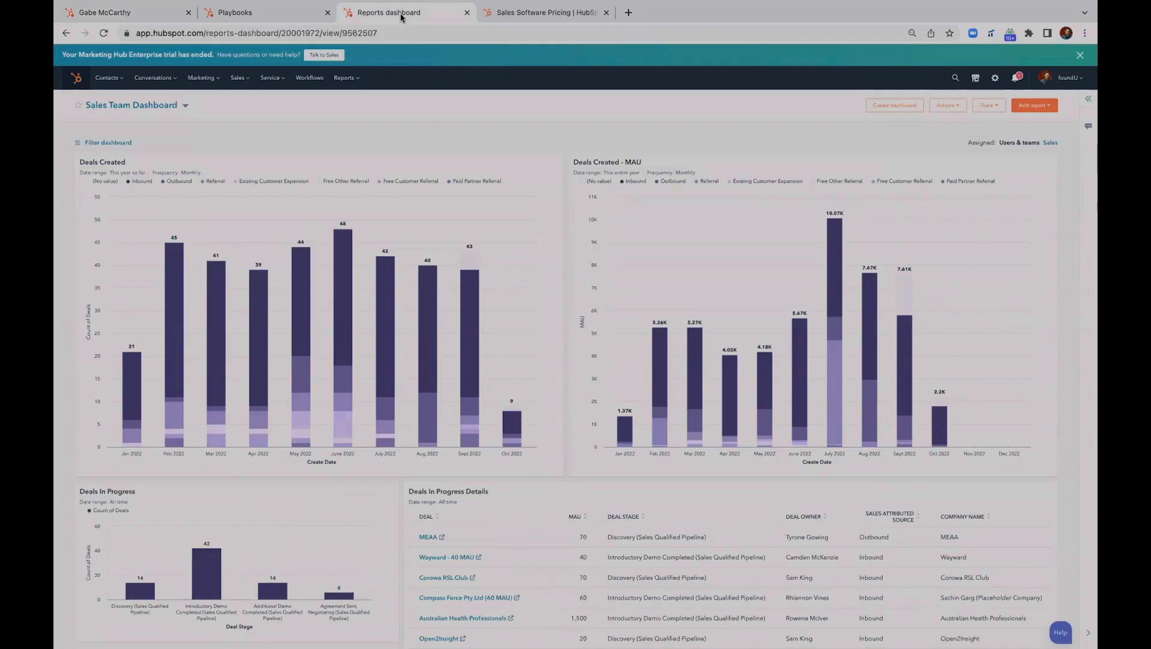
scroll(401, 124, "down", 2)
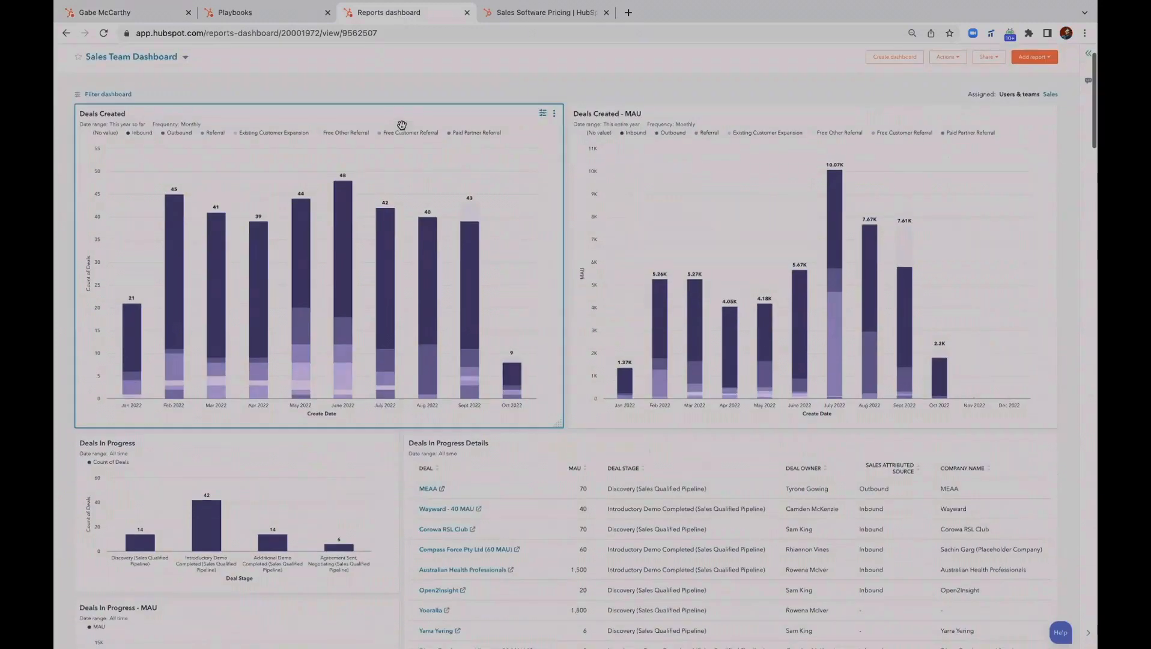
scroll(397, 98, "up", 1)
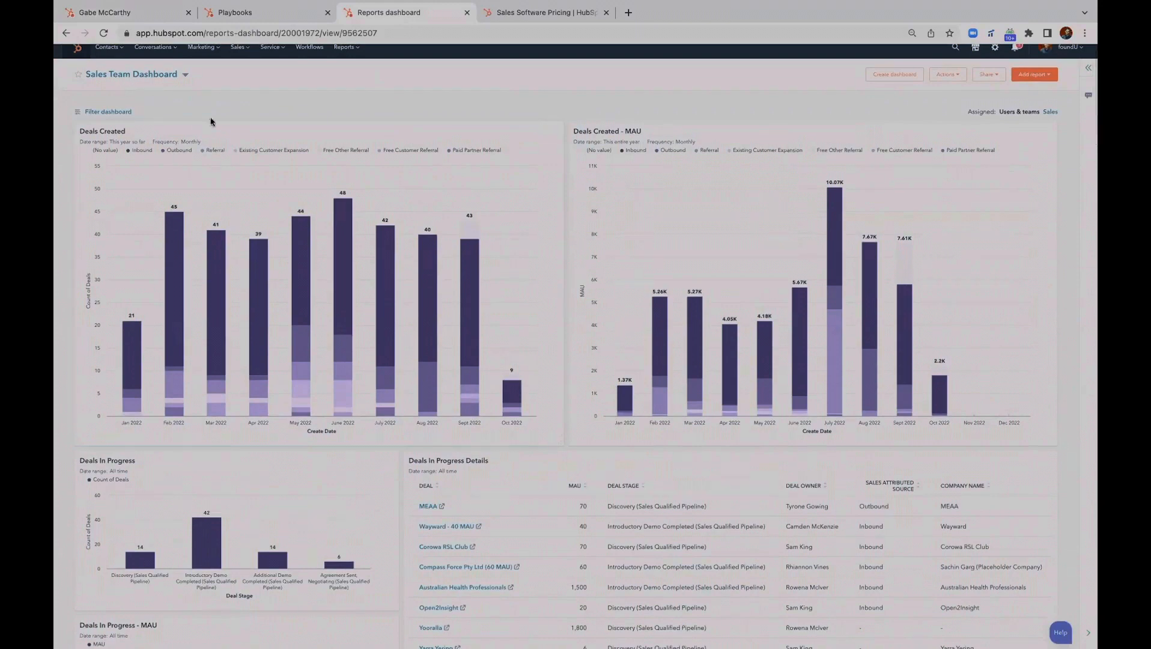
scroll(398, 94, "down", 1)
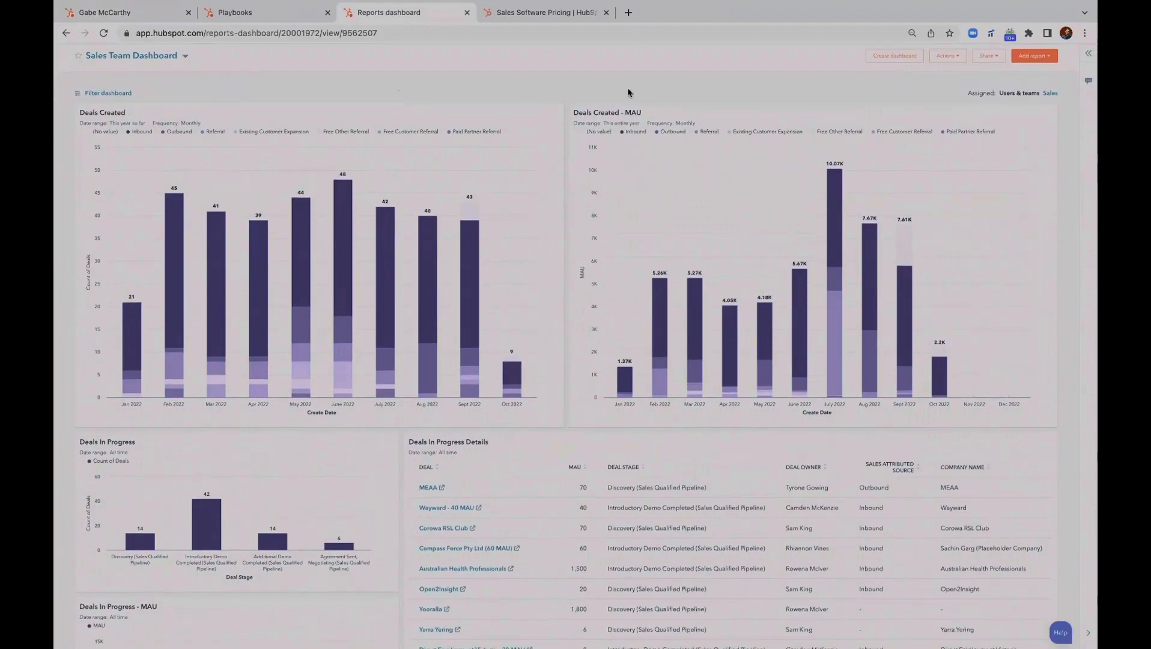
scroll(571, 140, "down", 3)
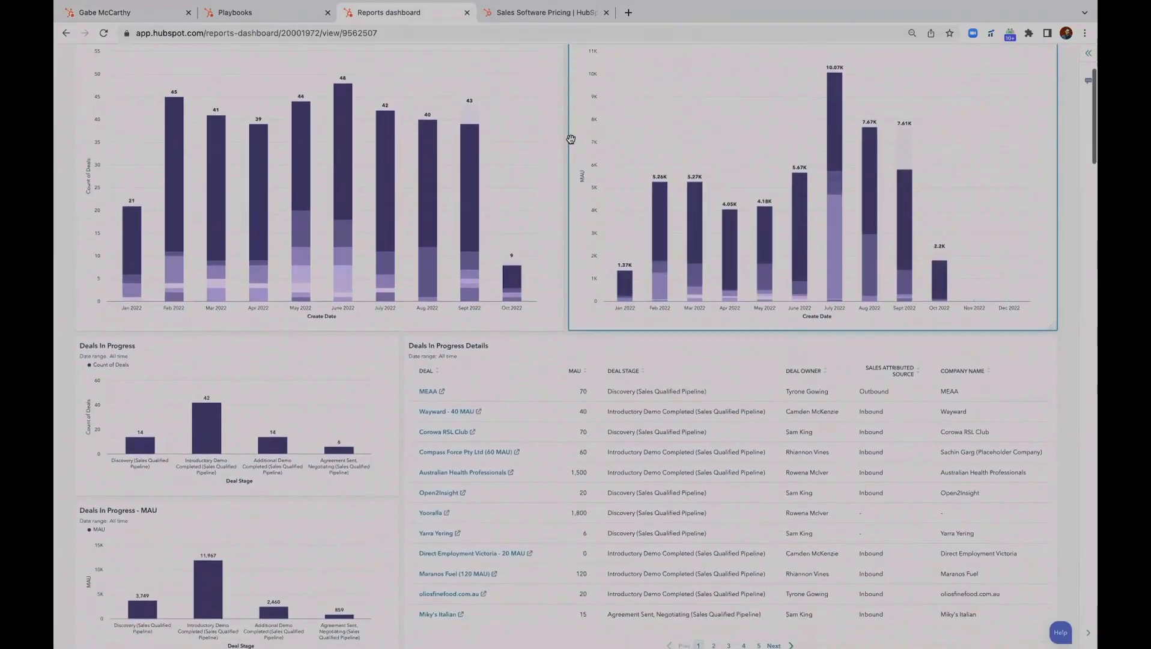
scroll(571, 139, "down", 5)
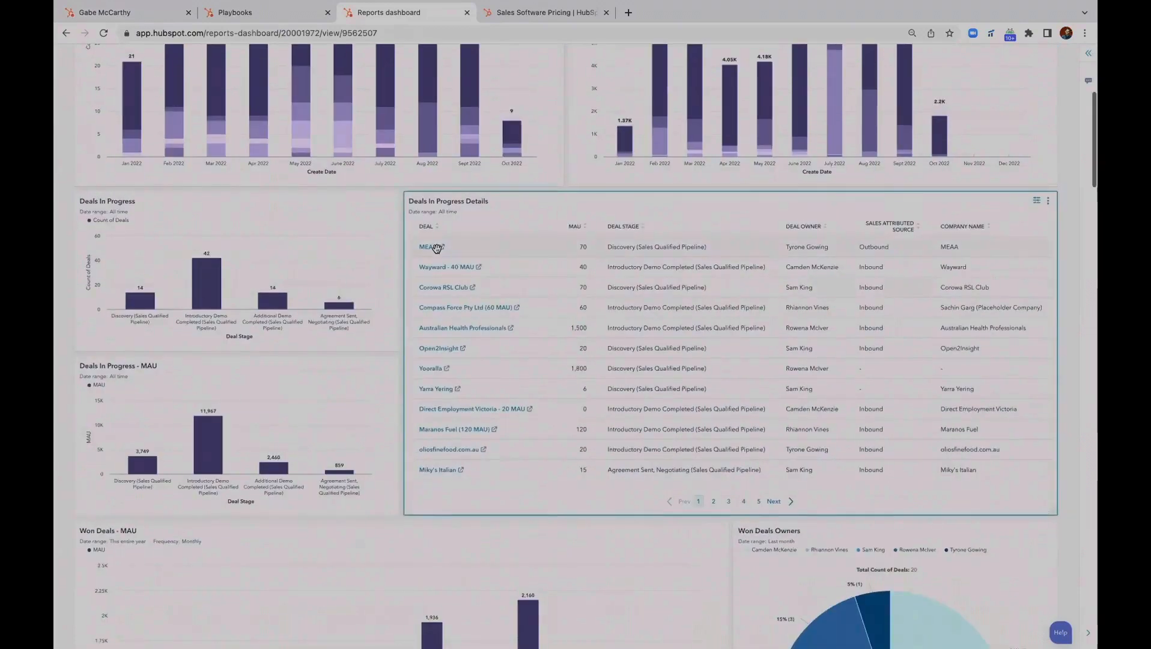
scroll(436, 248, "down", 8)
scroll(436, 248, "down", 20)
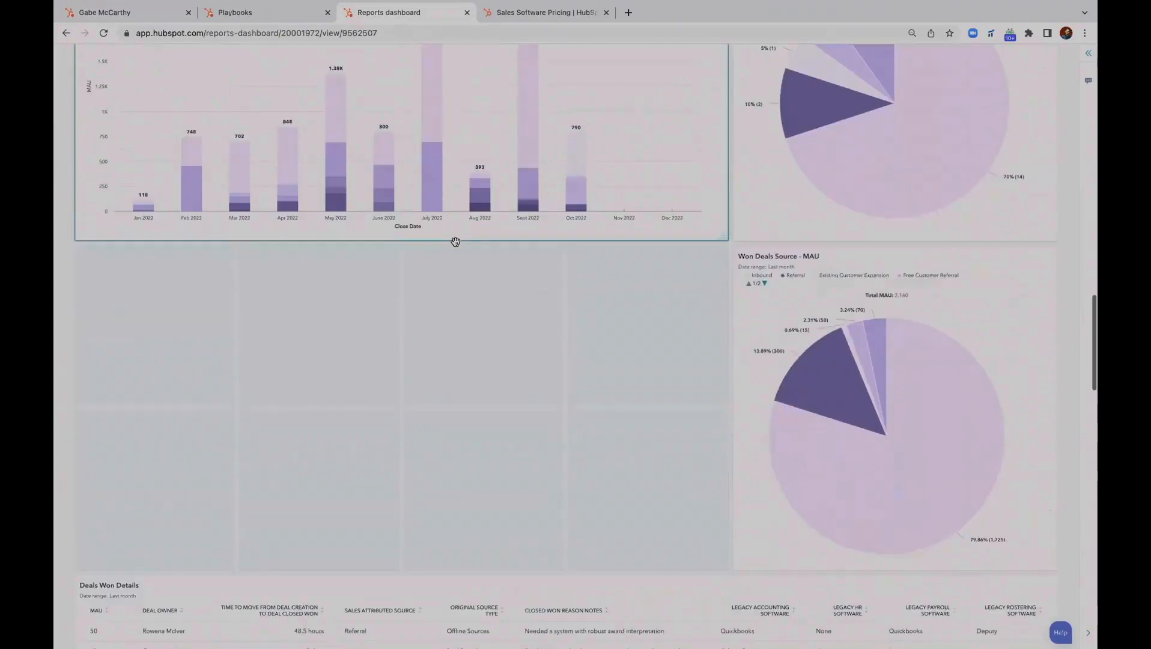
Sort the Deals Won Details report by Sales Attributed Source in ascending order
scroll(455, 242, "down", 3)
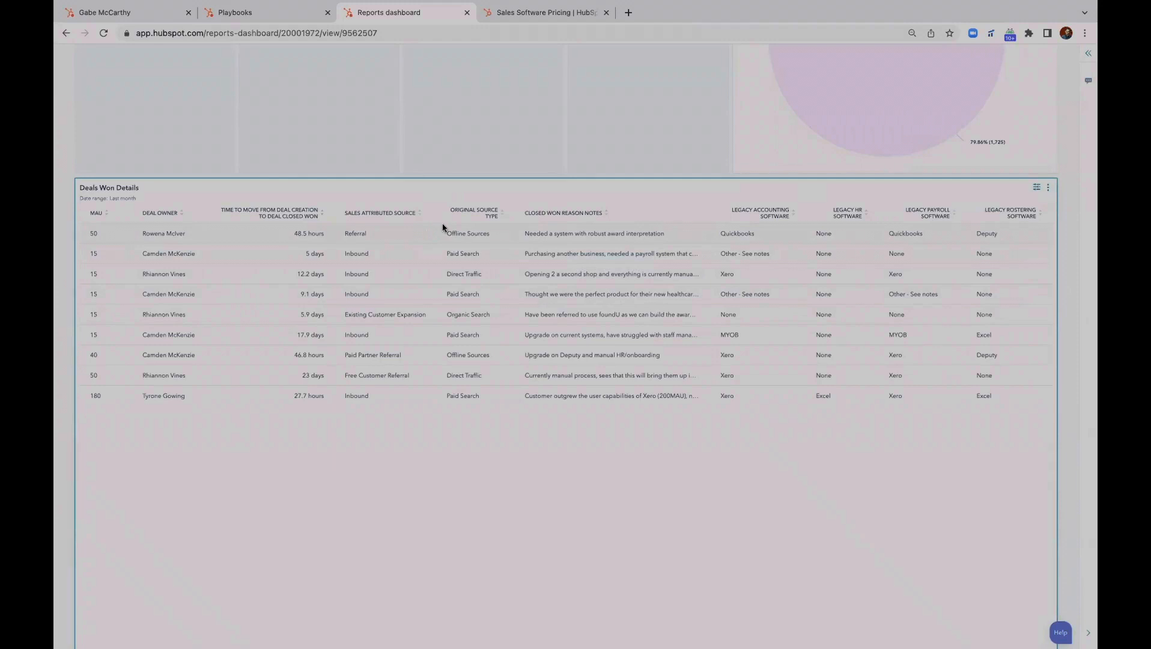
left_click(406, 211)
left_click(406, 213)
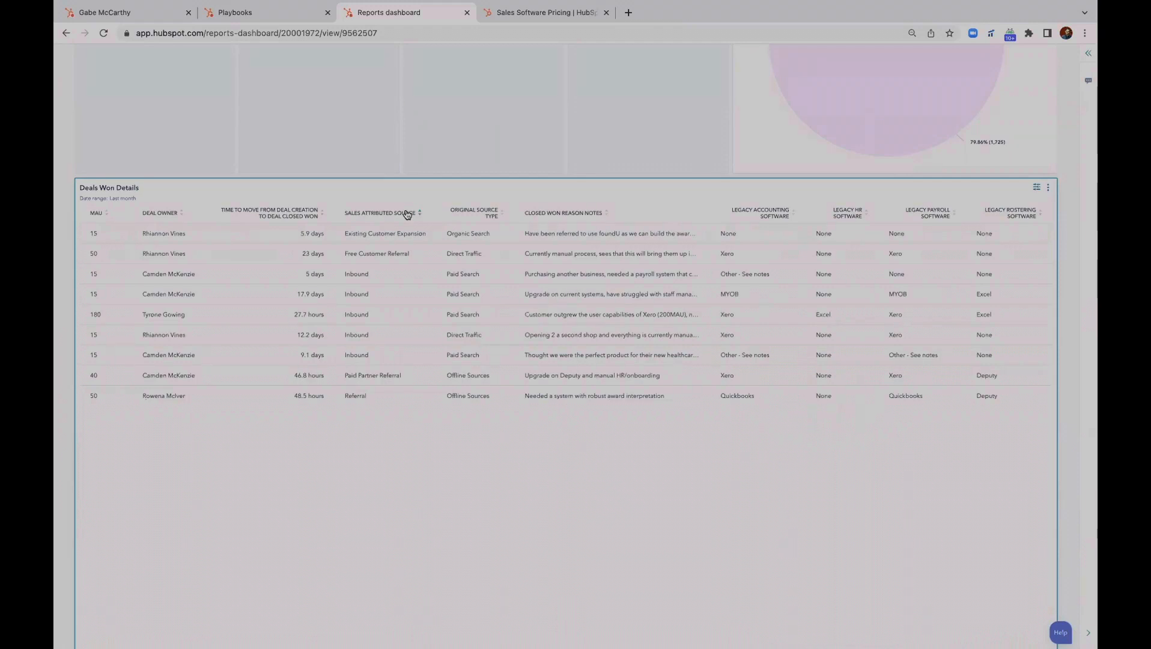